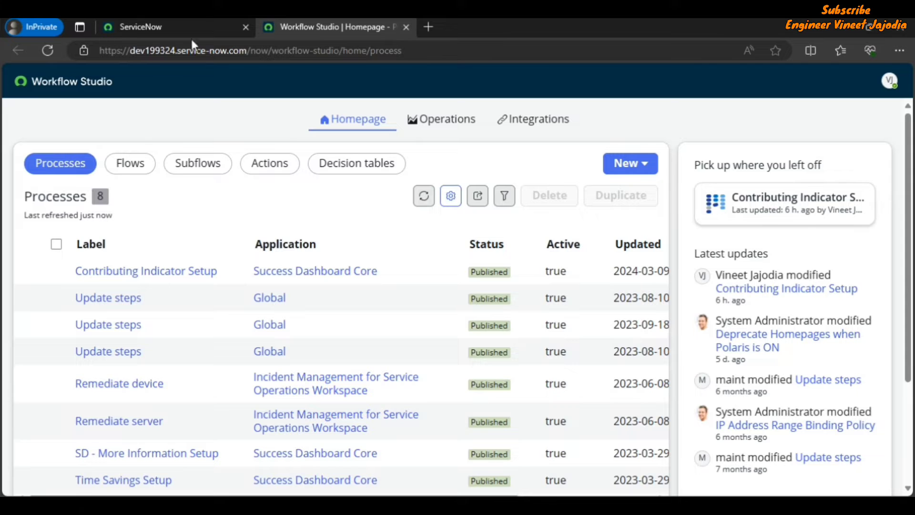
- Switch to the ServiceNow instance page, find Flow Designer in the application navigator and open it
{"action": "left_click", "coordinate": [199, 27]}
{"action": "left_click", "coordinate": [153, 95]}
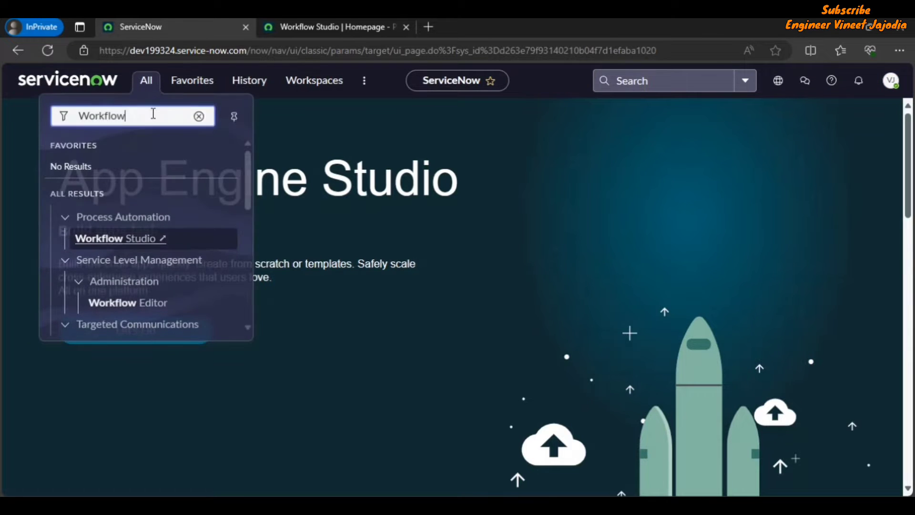
{"action": "key", "text": "ctrl+a"}
{"action": "key", "text": "BackSpace"}
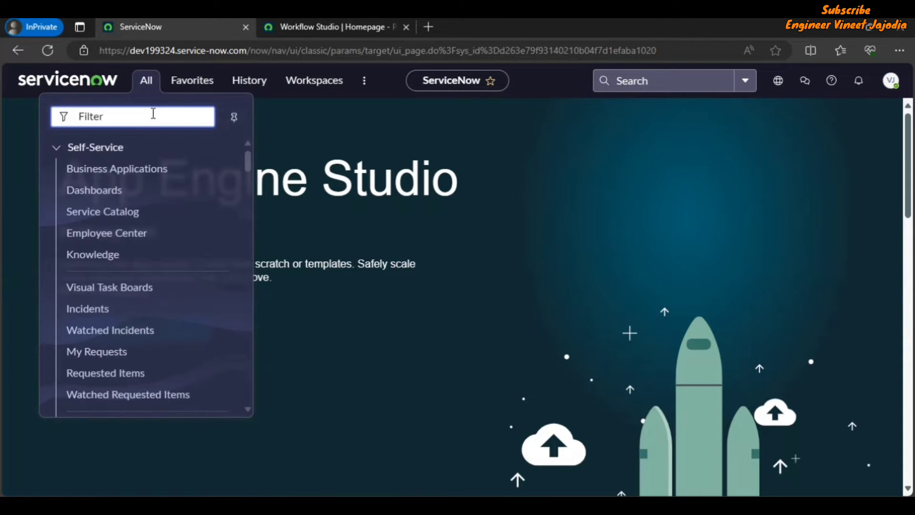
{"action": "type", "text": "Flow"}
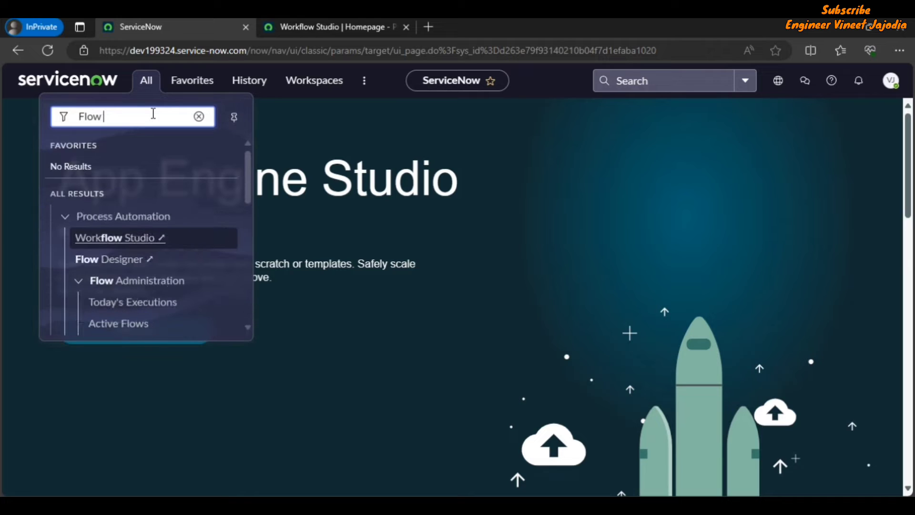
{"action": "type", "text": " Desi"}
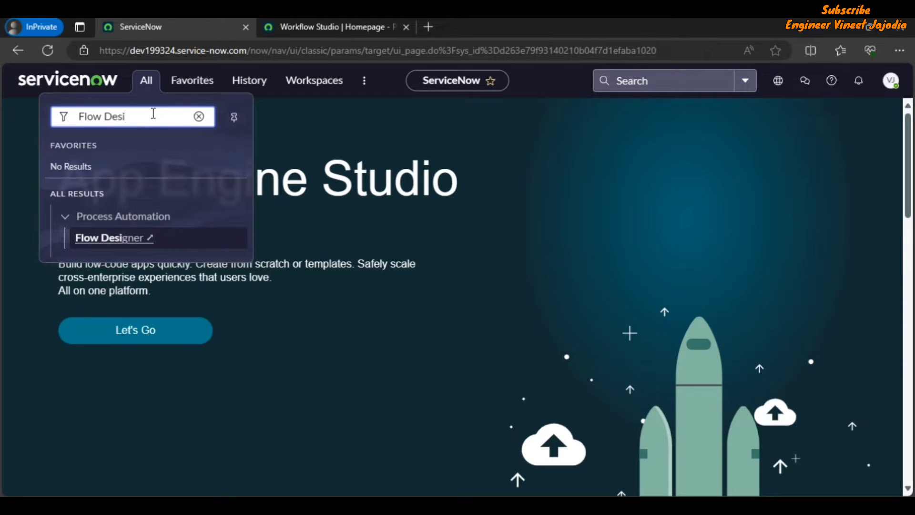
{"action": "type", "text": "gner"}
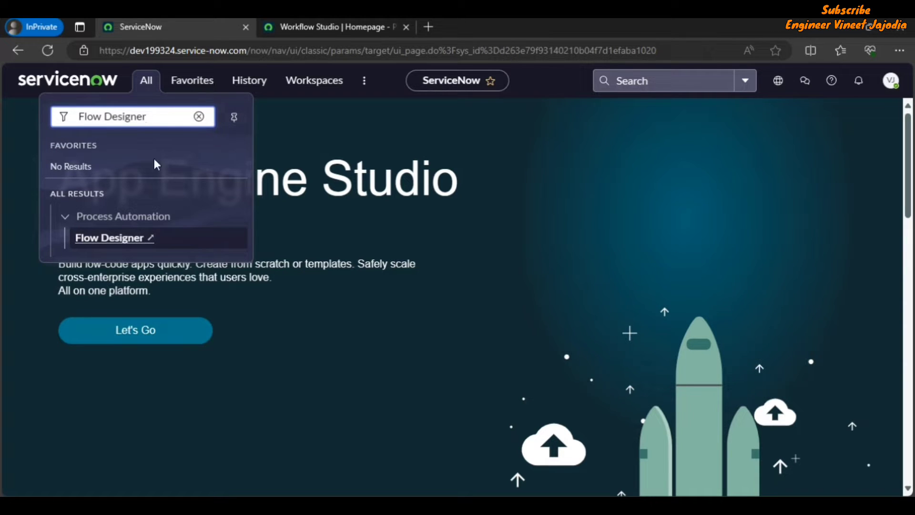
{"action": "left_click", "coordinate": [143, 237]}
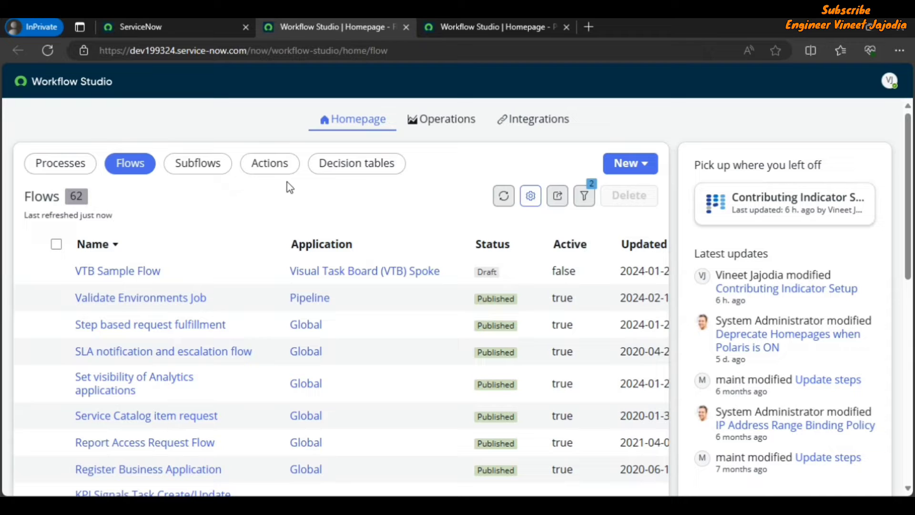
- Examine the process and flow executions on the Operations page, including the flow execution charts
{"action": "left_click", "coordinate": [436, 123]}
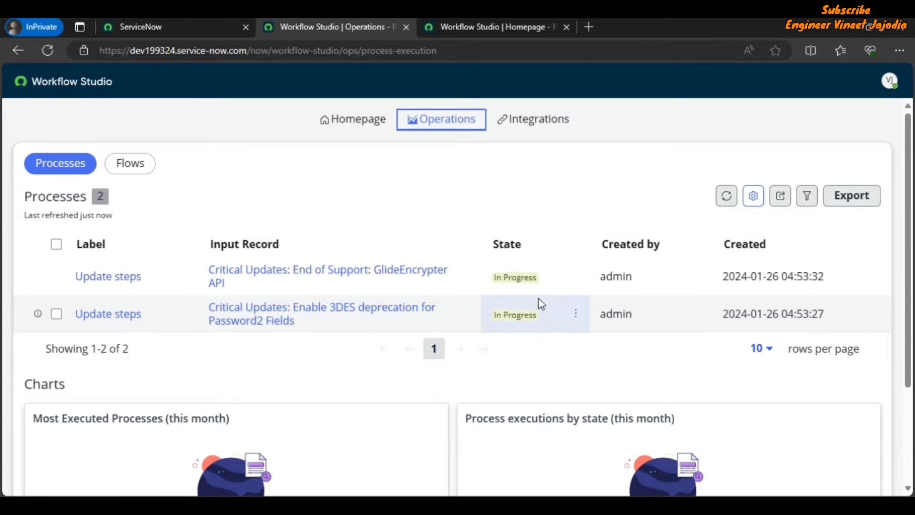
{"action": "left_click", "coordinate": [131, 170]}
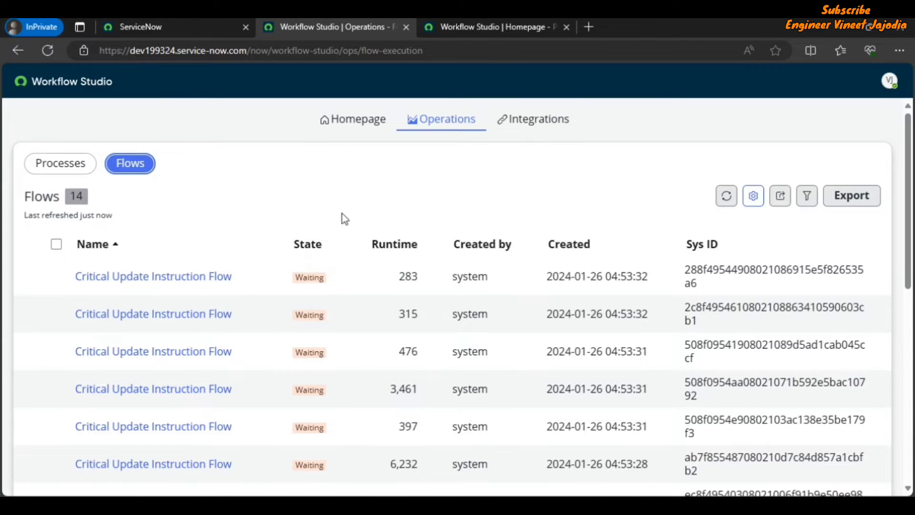
{"action": "scroll", "coordinate": [352, 210], "scroll_direction": "down", "scroll_amount": 1}
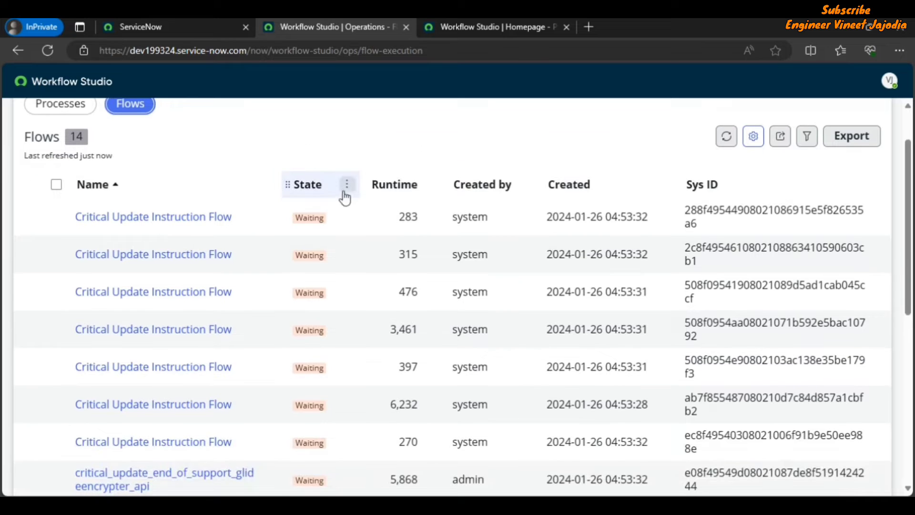
{"action": "scroll", "coordinate": [347, 198], "scroll_direction": "down", "scroll_amount": 2}
{"action": "scroll", "coordinate": [344, 180], "scroll_direction": "down", "scroll_amount": 1}
{"action": "scroll", "coordinate": [344, 179], "scroll_direction": "up", "scroll_amount": 1}
{"action": "scroll", "coordinate": [343, 178], "scroll_direction": "down", "scroll_amount": 4}
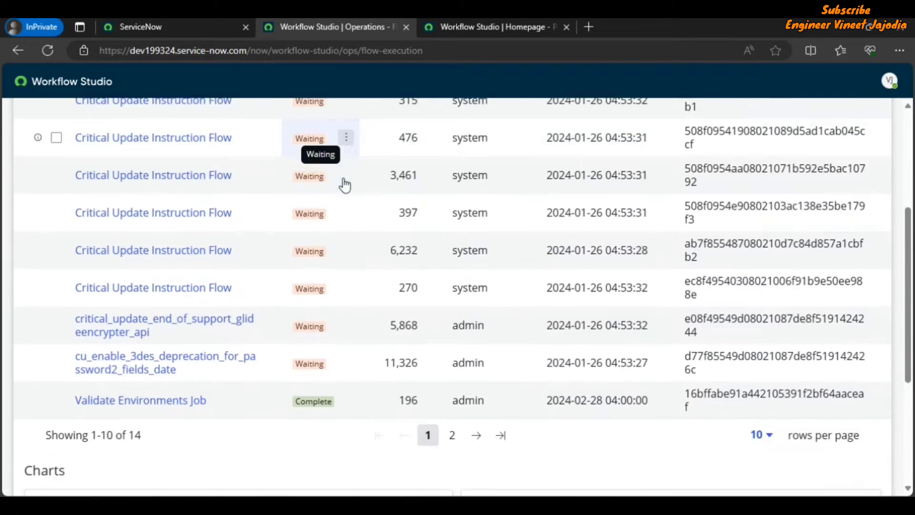
{"action": "scroll", "coordinate": [342, 179], "scroll_direction": "down", "scroll_amount": 1}
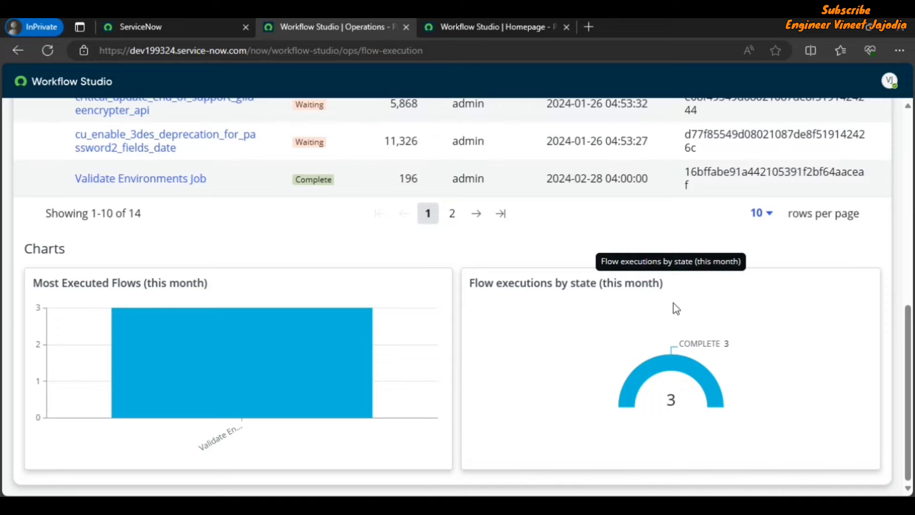
{"action": "scroll", "coordinate": [668, 326], "scroll_direction": "up", "scroll_amount": 1}
{"action": "scroll", "coordinate": [668, 327], "scroll_direction": "down", "scroll_amount": 1}
{"action": "scroll", "coordinate": [582, 292], "scroll_direction": "up", "scroll_amount": 15}
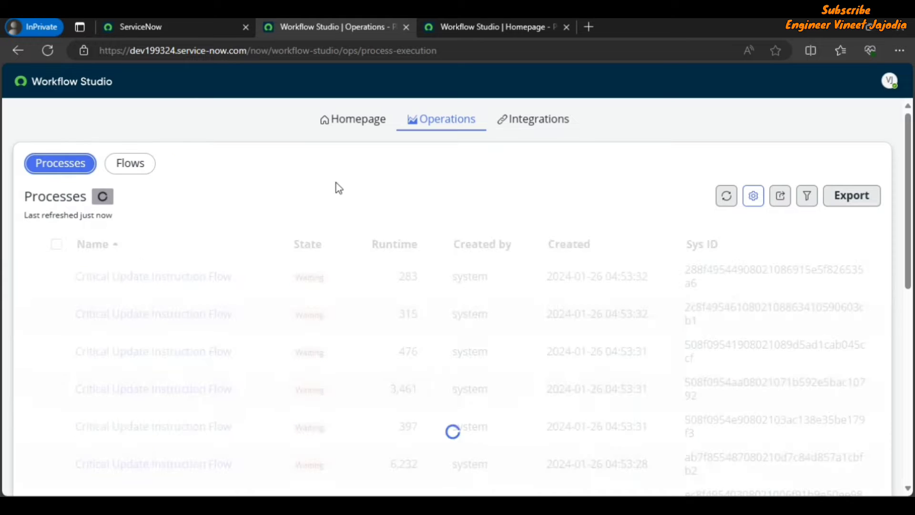
- Review the process executions list on the Operations page together with its charts
{"action": "scroll", "coordinate": [504, 192], "scroll_direction": "down", "scroll_amount": 1}
{"action": "scroll", "coordinate": [507, 195], "scroll_direction": "up", "scroll_amount": 1}
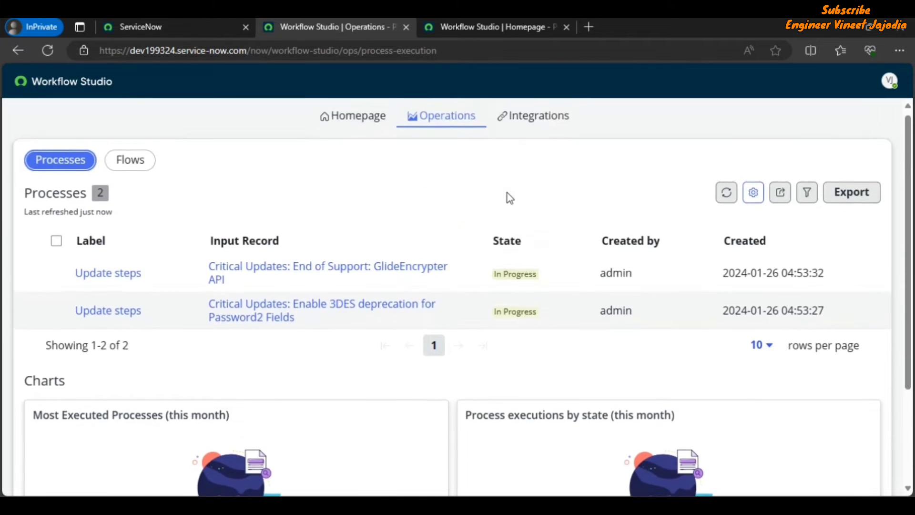
{"action": "scroll", "coordinate": [507, 195], "scroll_direction": "down", "scroll_amount": 3}
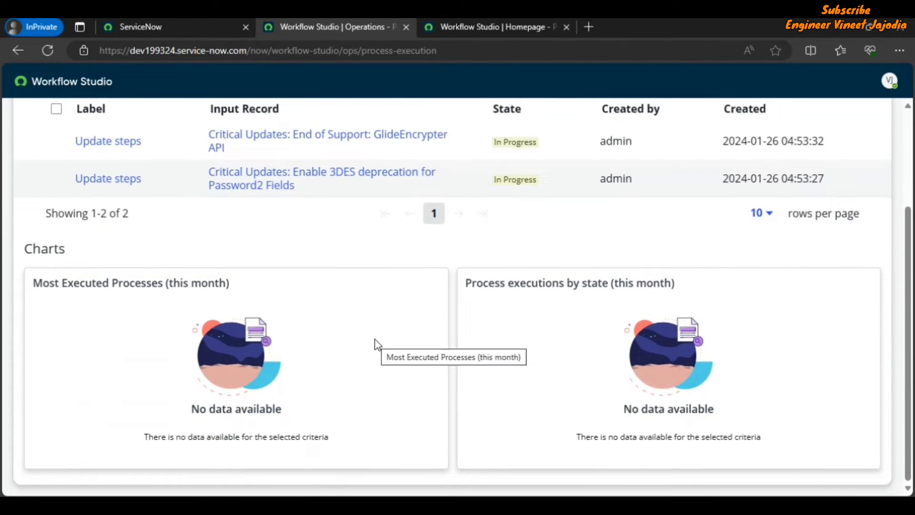
{"action": "scroll", "coordinate": [518, 265], "scroll_direction": "up", "scroll_amount": 3}
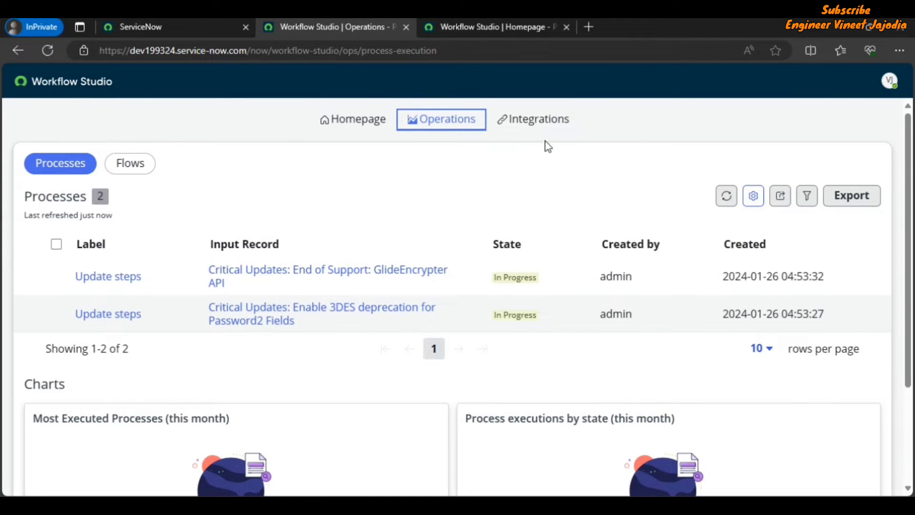
- View the available connections on the Integrations page and return to the Operations page
{"action": "left_click", "coordinate": [542, 125]}
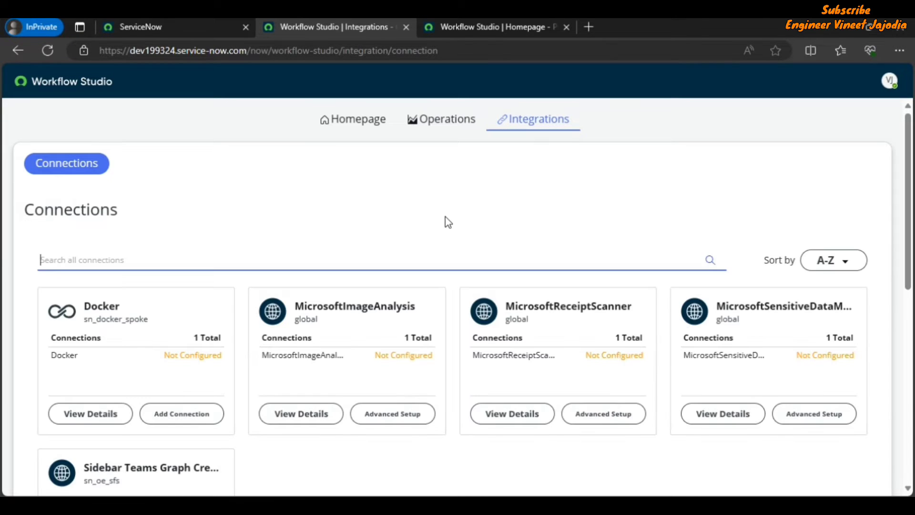
{"action": "scroll", "coordinate": [445, 217], "scroll_direction": "down", "scroll_amount": 1}
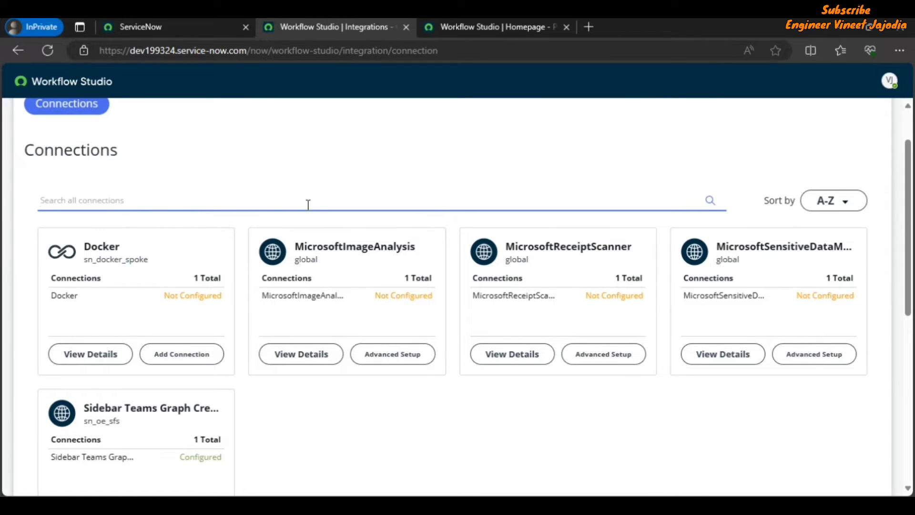
{"action": "key", "text": "alt+Left"}
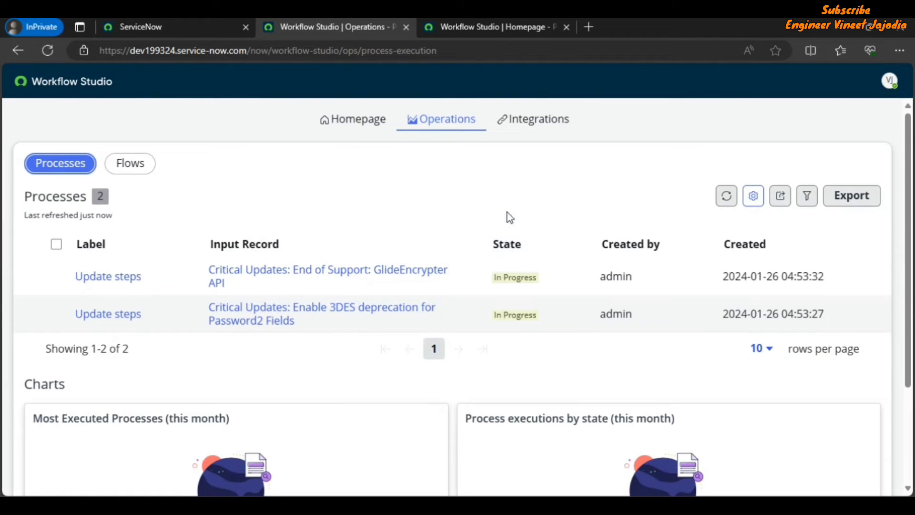
- Return to the homepage's flows list and move the Status column between Name and Application
{"action": "left_click", "coordinate": [343, 124]}
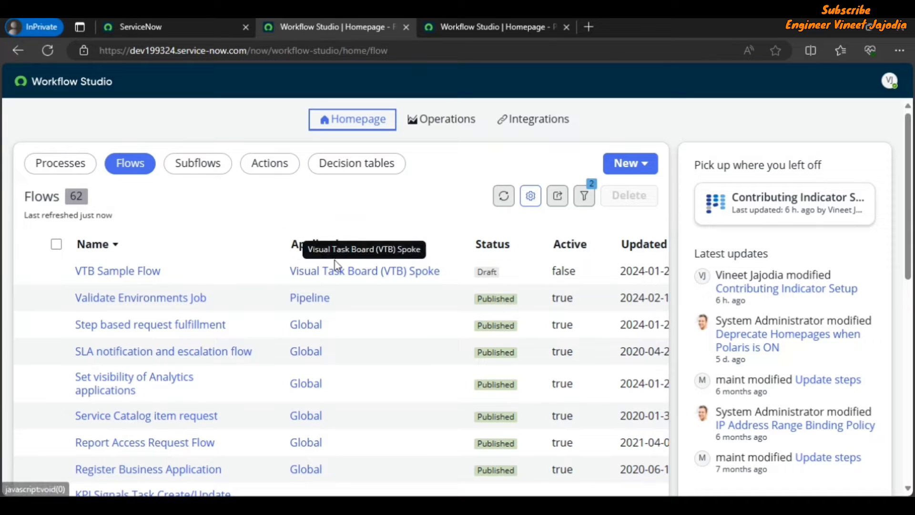
{"action": "left_click", "coordinate": [469, 246]}
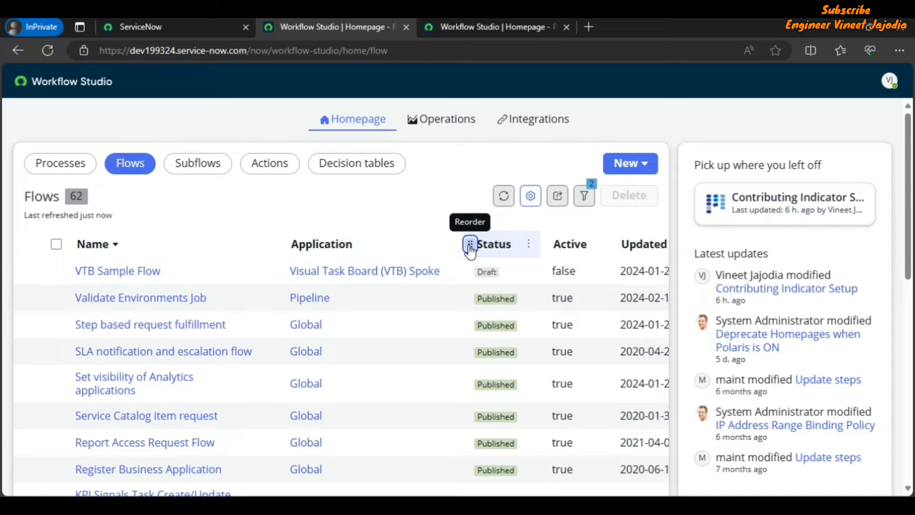
{"action": "left_click_drag", "start_coordinate": [470, 249], "coordinate": [265, 234]}
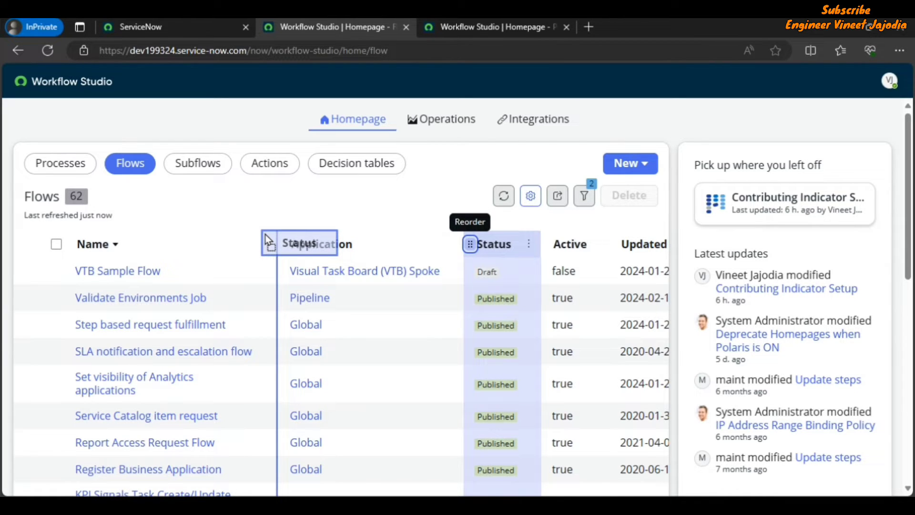
{"action": "left_click_drag", "start_coordinate": [265, 234], "coordinate": [265, 234]}
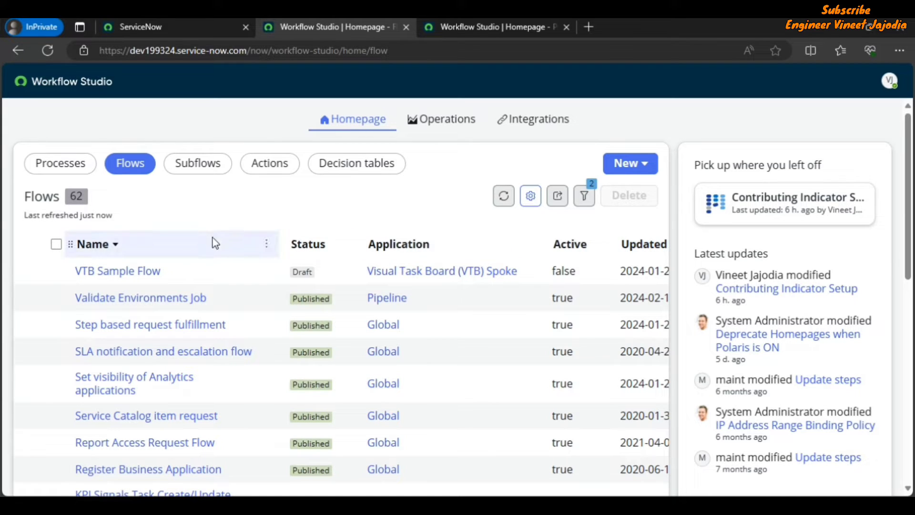
- Inspect the filter operators available for the Name column, and close the filter options without applying one
{"action": "left_click", "coordinate": [266, 245]}
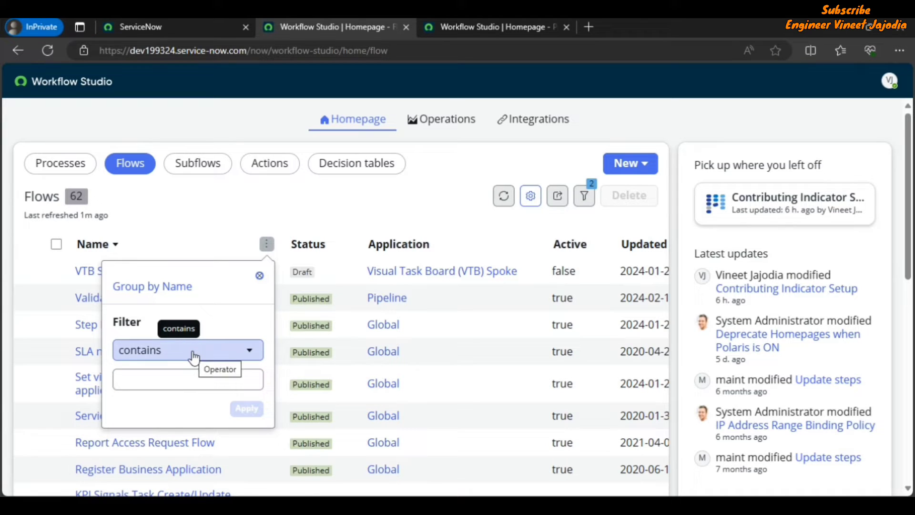
{"action": "left_click", "coordinate": [193, 357]}
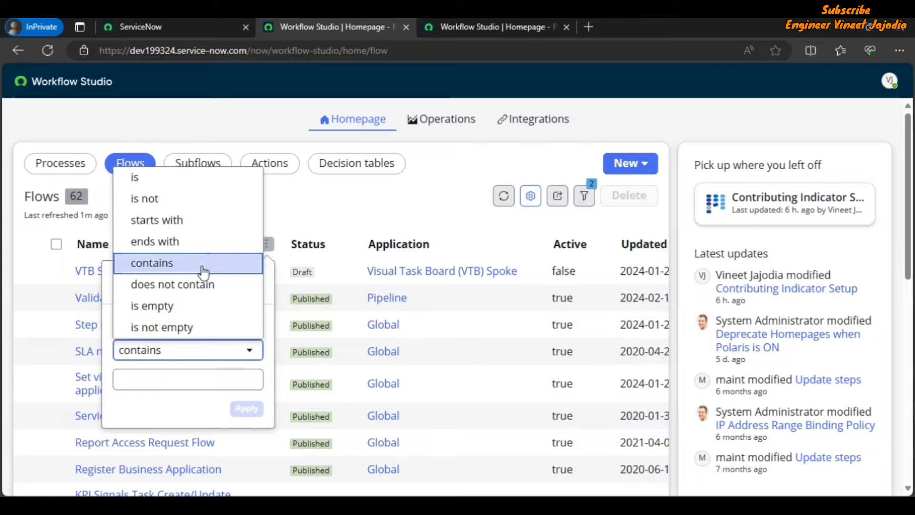
{"action": "left_click", "coordinate": [313, 206]}
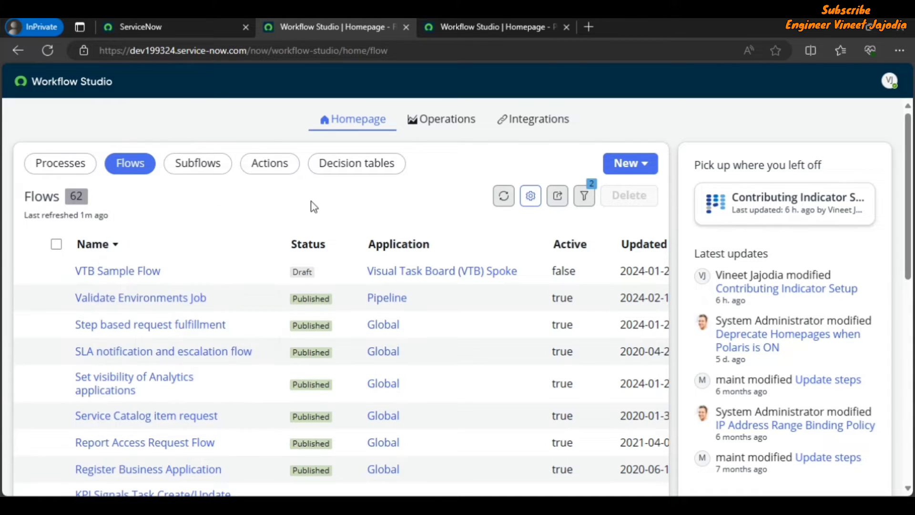
- View the Processes and Decision tables lists on the homepage and return to the Flows list
{"action": "left_click", "coordinate": [74, 174]}
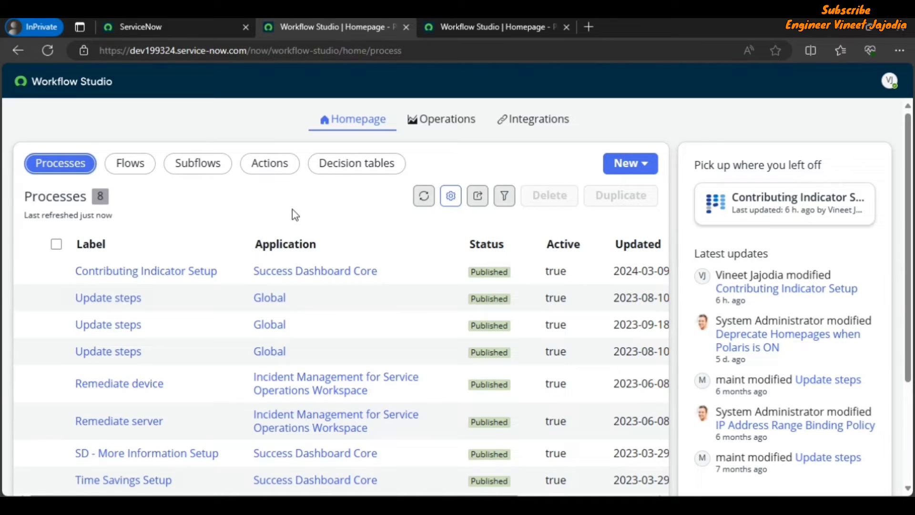
{"action": "left_click", "coordinate": [362, 177]}
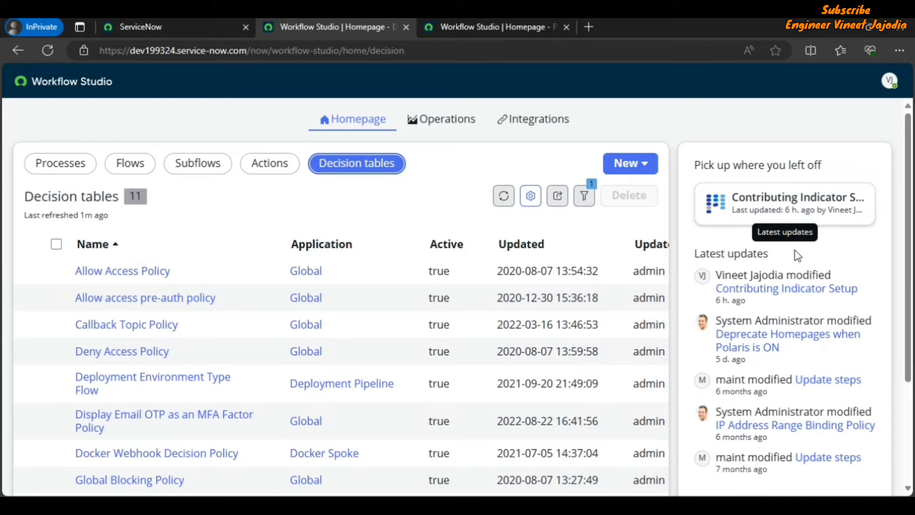
{"action": "left_click", "coordinate": [130, 163]}
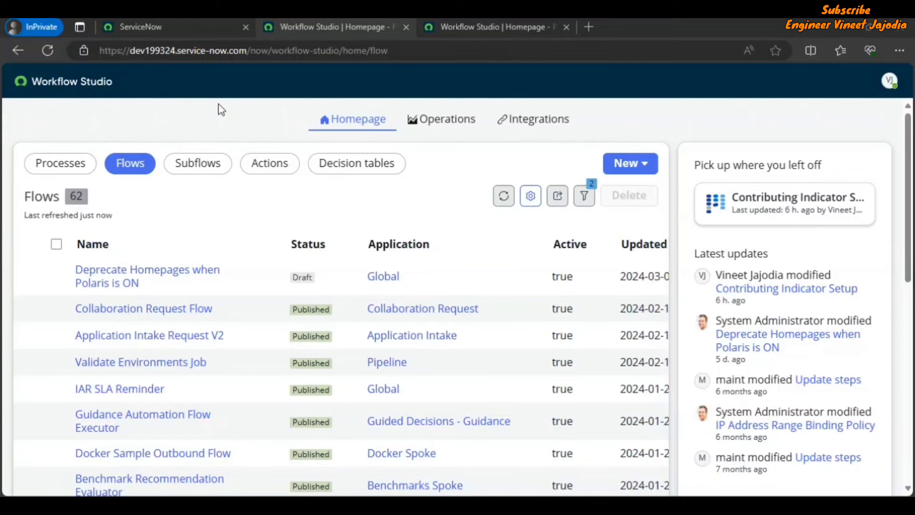
- Start creating a new flow and expand the additional properties in its Properties form
{"action": "left_click", "coordinate": [617, 167]}
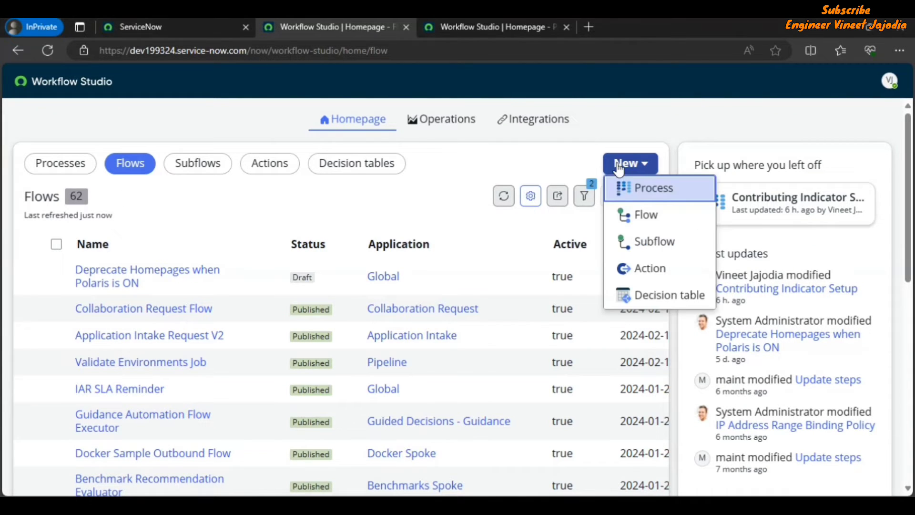
{"action": "left_click", "coordinate": [647, 216]}
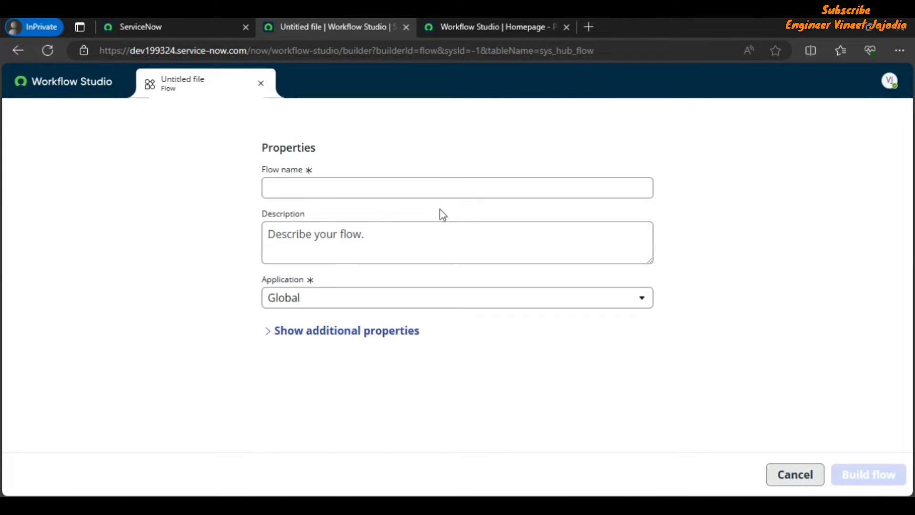
{"action": "left_click", "coordinate": [336, 334]}
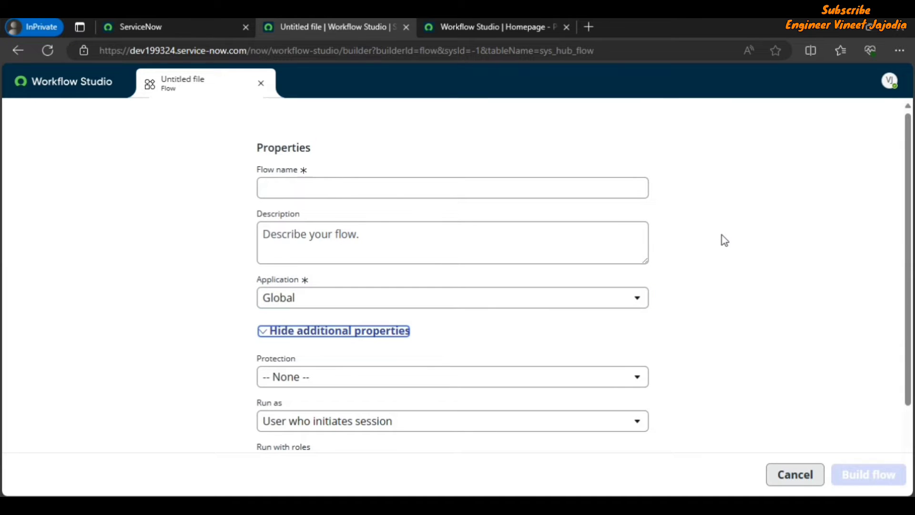
{"action": "scroll", "coordinate": [724, 239], "scroll_direction": "down", "scroll_amount": 2}
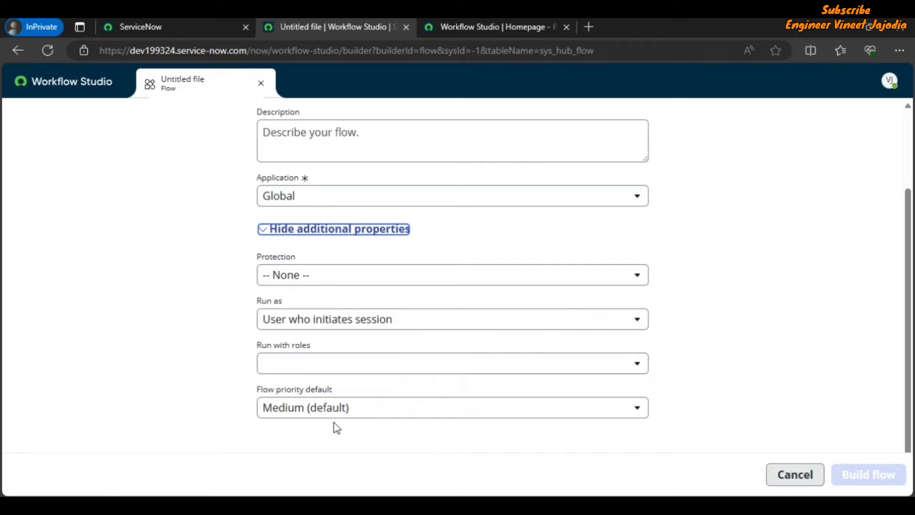
- Check the choices for Flow priority default without changing the selection, and return to the start of the form
{"action": "left_click", "coordinate": [442, 407]}
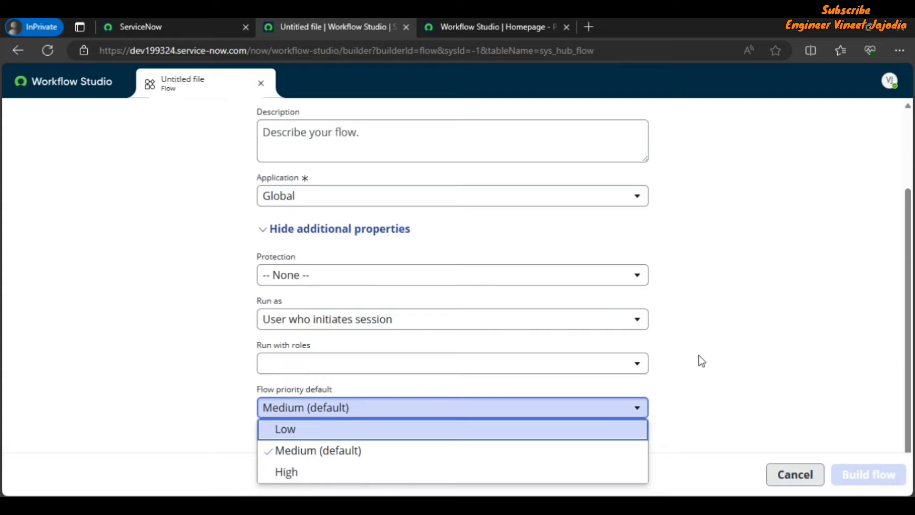
{"action": "left_click", "coordinate": [714, 367]}
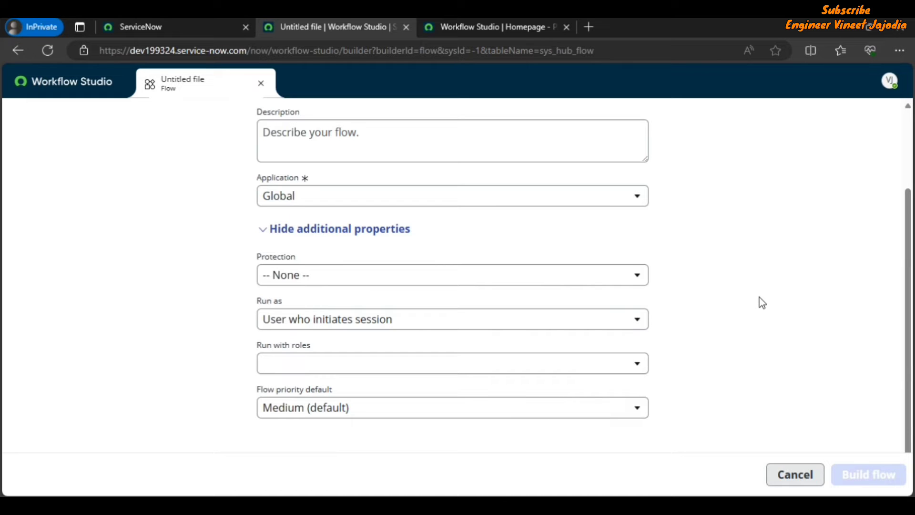
{"action": "scroll", "coordinate": [762, 303], "scroll_direction": "up", "scroll_amount": 3}
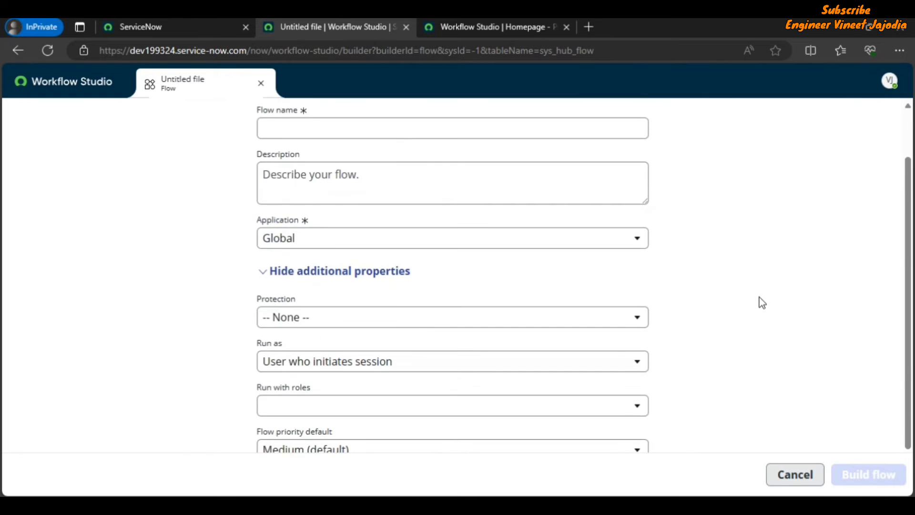
- Name the new flow Test and build it
{"action": "left_click", "coordinate": [332, 191]}
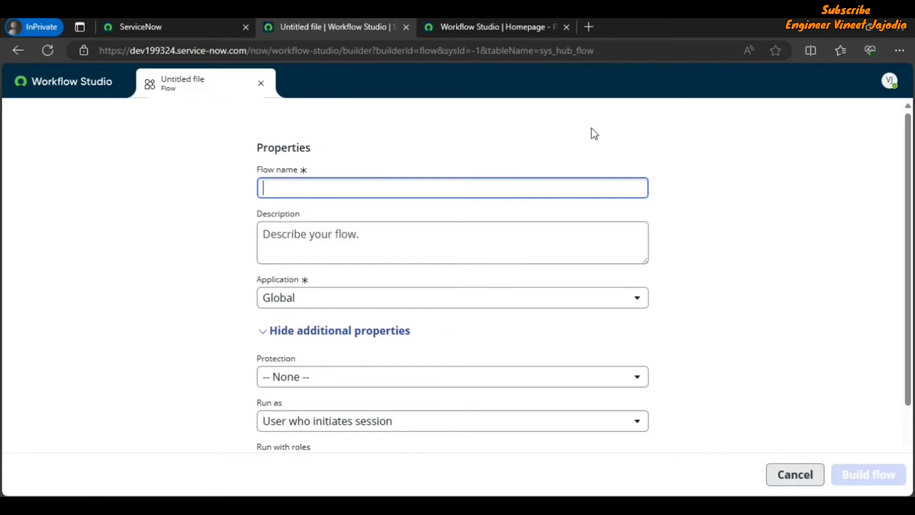
{"action": "type", "text": "Test"}
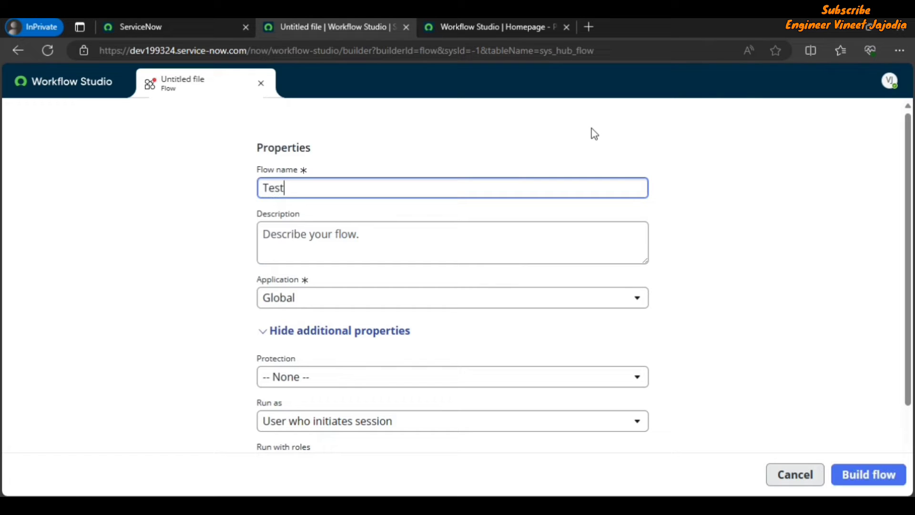
{"action": "left_click", "coordinate": [877, 476]}
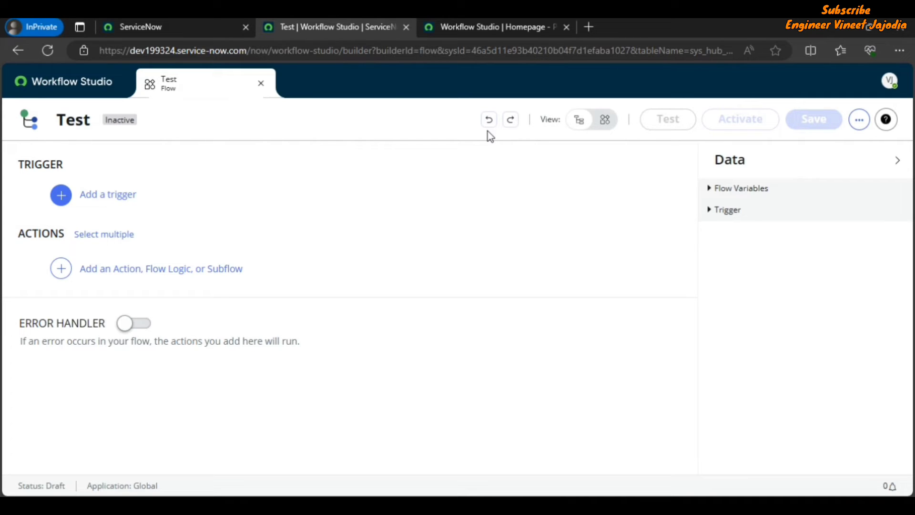
- Add a Create Record action from ServiceNow Core to the Test flow
{"action": "left_click", "coordinate": [122, 268]}
{"action": "left_click", "coordinate": [129, 270]}
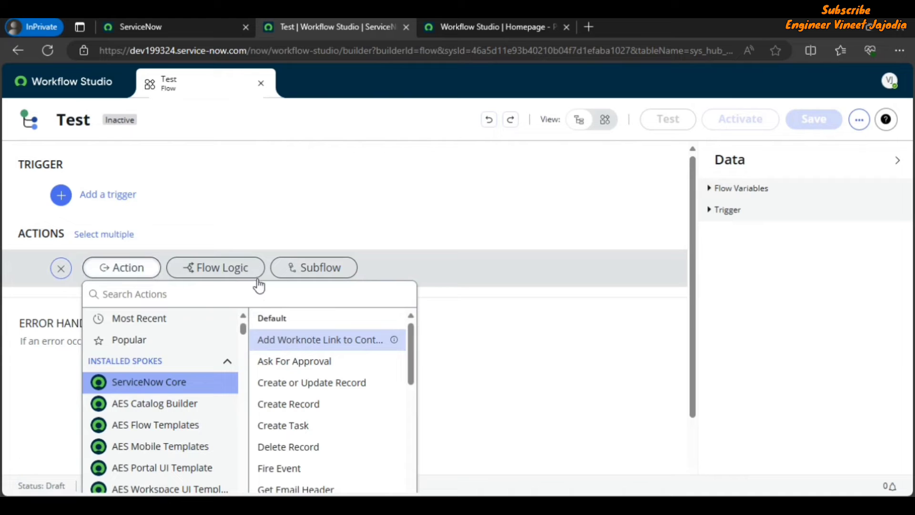
{"action": "left_click", "coordinate": [301, 404]}
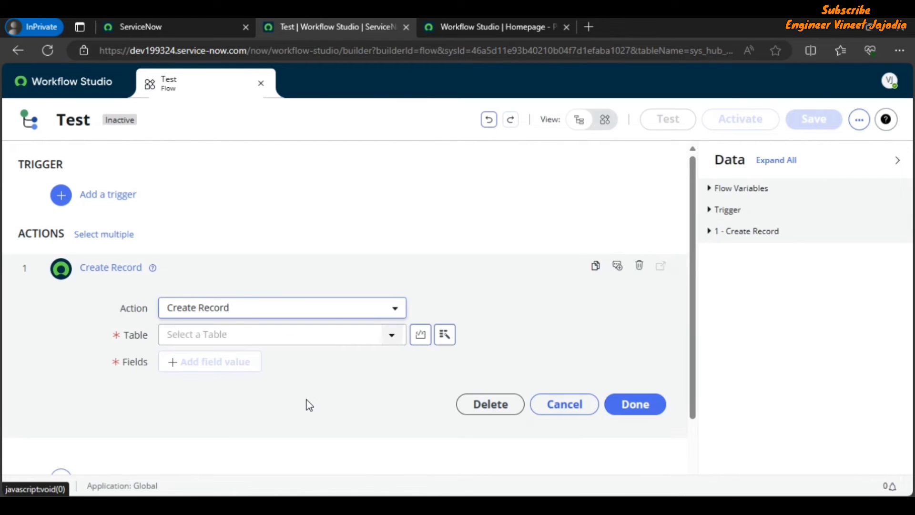
- Delete the Create Record action, and try out undoing and redoing the deletion
{"action": "left_click", "coordinate": [641, 266]}
{"action": "left_click", "coordinate": [568, 292]}
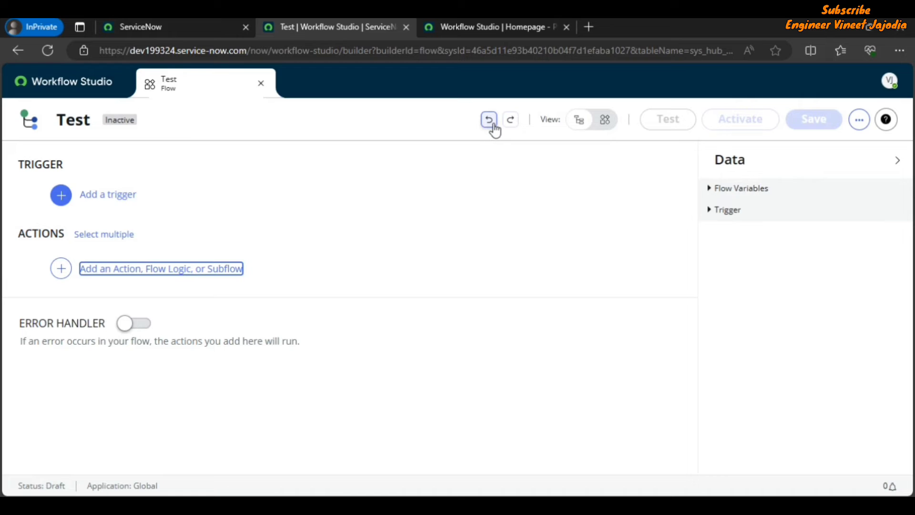
{"action": "left_click", "coordinate": [492, 125]}
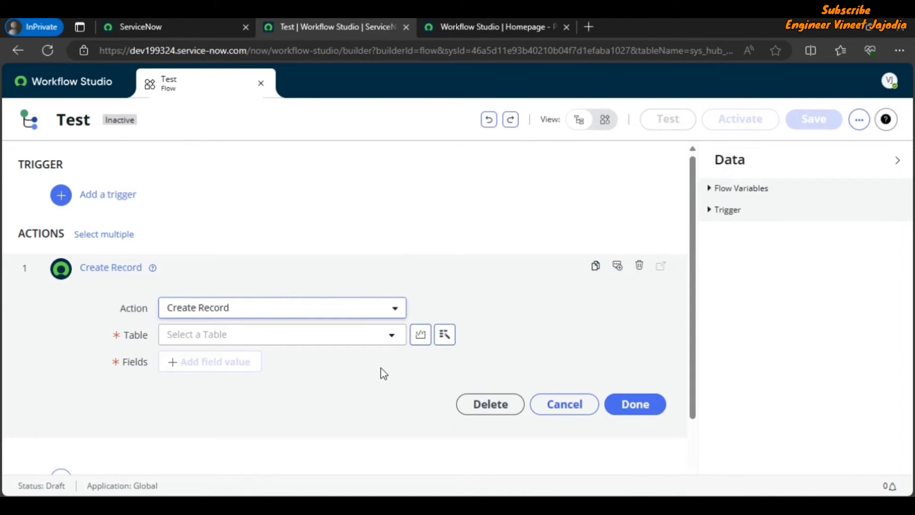
{"action": "left_click", "coordinate": [511, 119]}
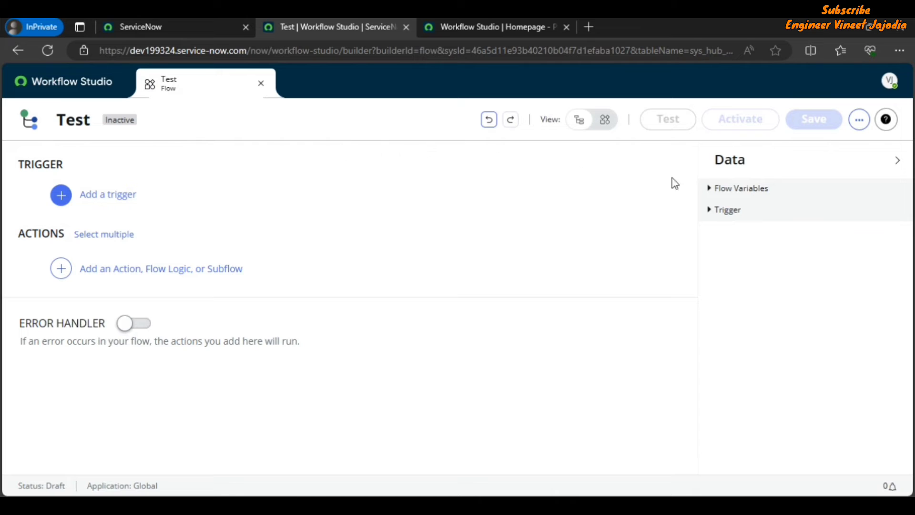
- Make the Test flow read only and switch it back to editing
{"action": "left_click", "coordinate": [857, 122]}
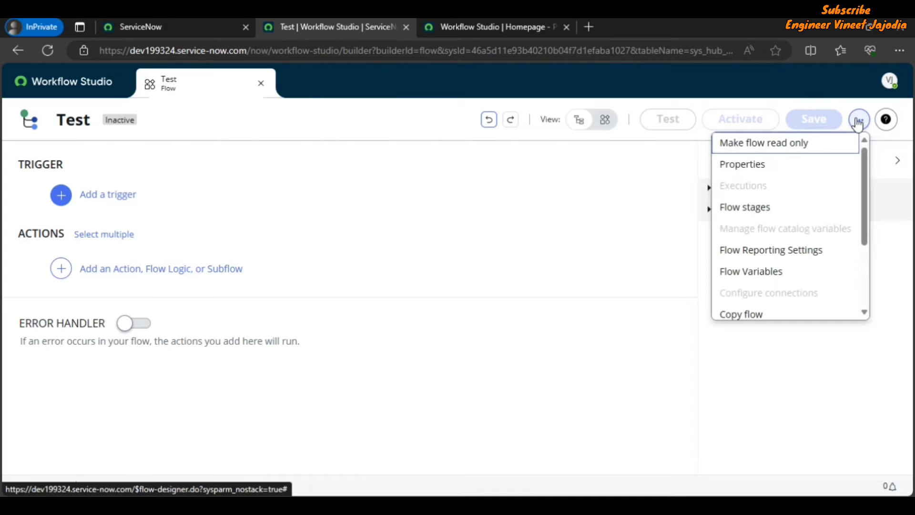
{"action": "left_click", "coordinate": [812, 147]}
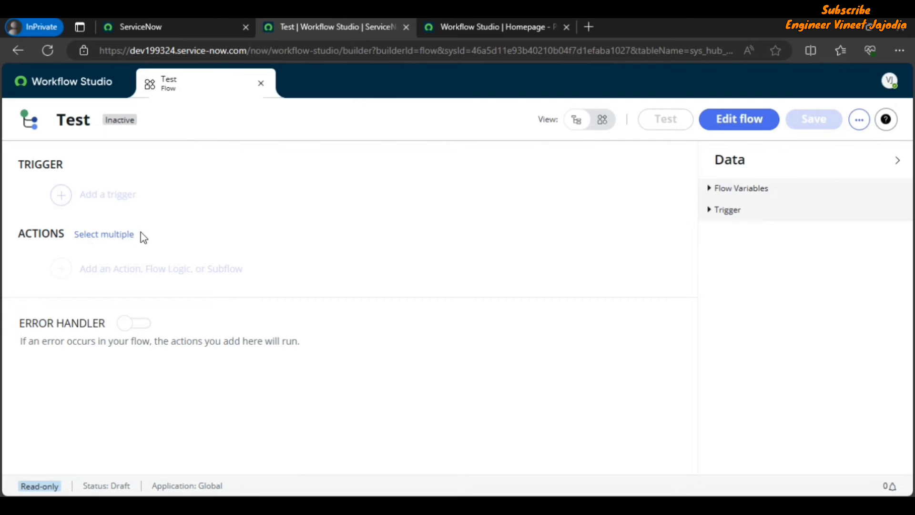
{"action": "left_click", "coordinate": [736, 125]}
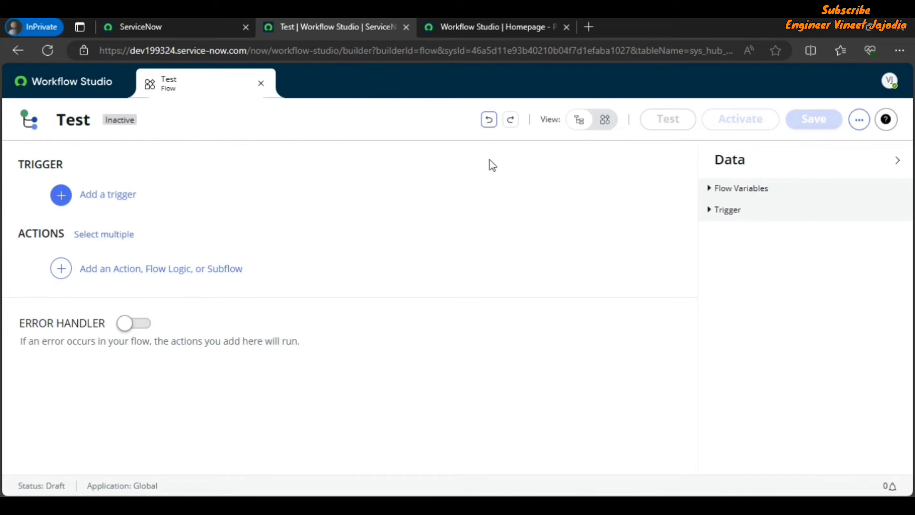
- Search the available actions for Fire Event and add it from ServiceNow Core to the Test flow
{"action": "left_click", "coordinate": [61, 269]}
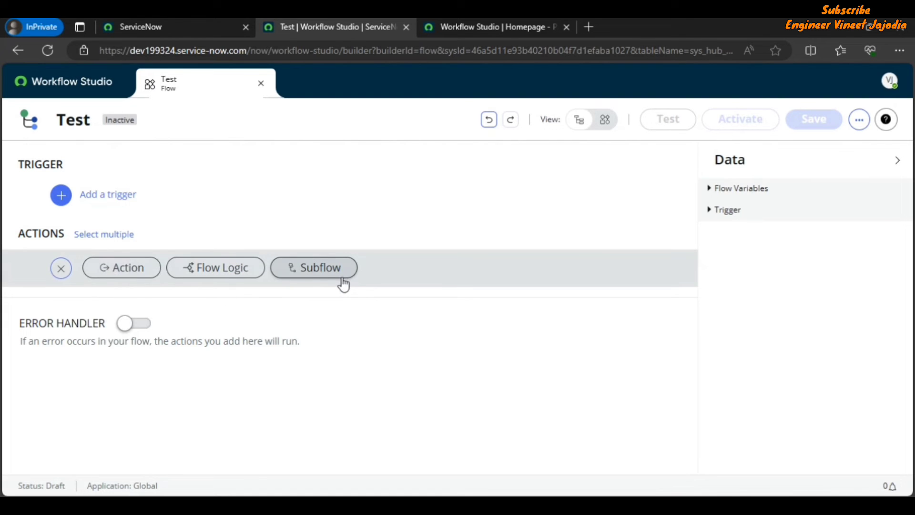
{"action": "left_click", "coordinate": [859, 120]}
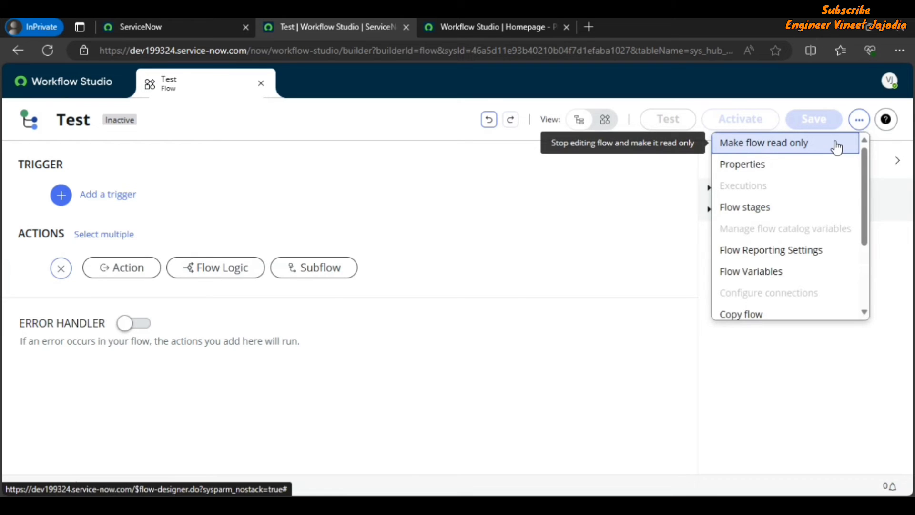
{"action": "left_click", "coordinate": [498, 322]}
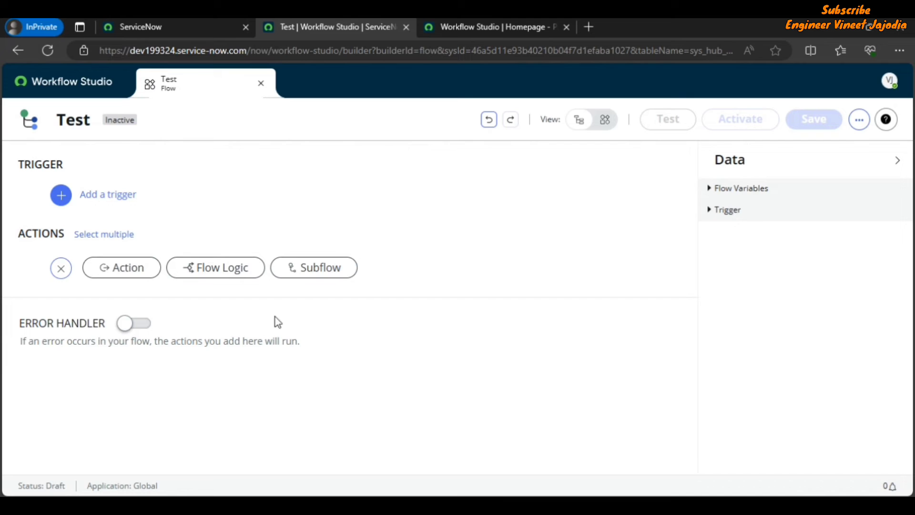
{"action": "left_click", "coordinate": [128, 276]}
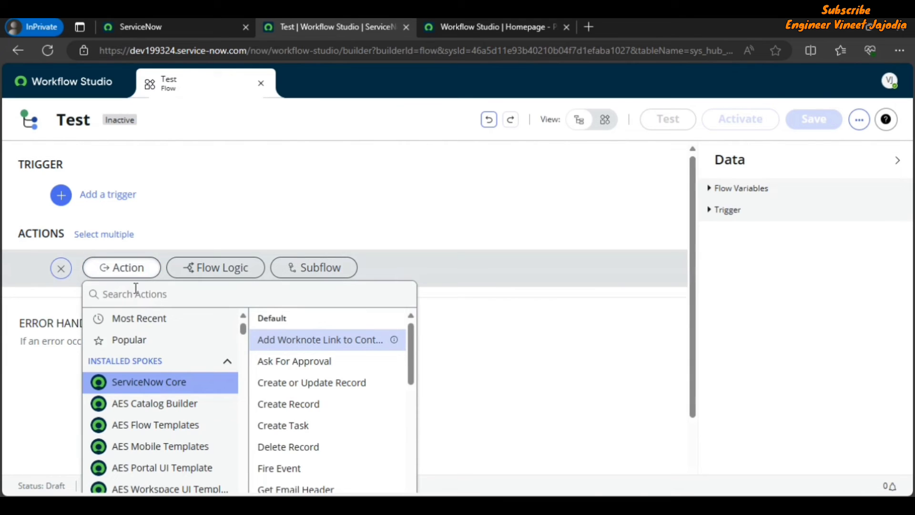
{"action": "left_click", "coordinate": [137, 296]}
{"action": "type", "text": "Fire Event"}
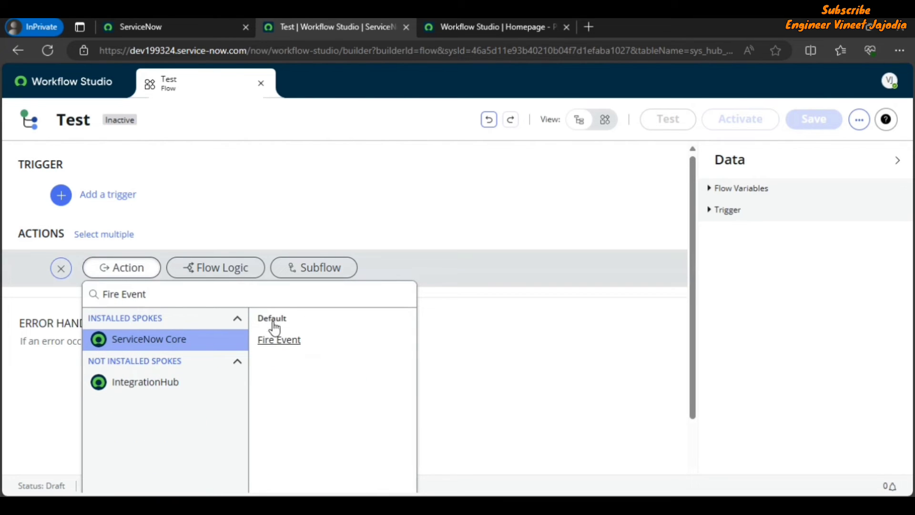
{"action": "left_click", "coordinate": [308, 344]}
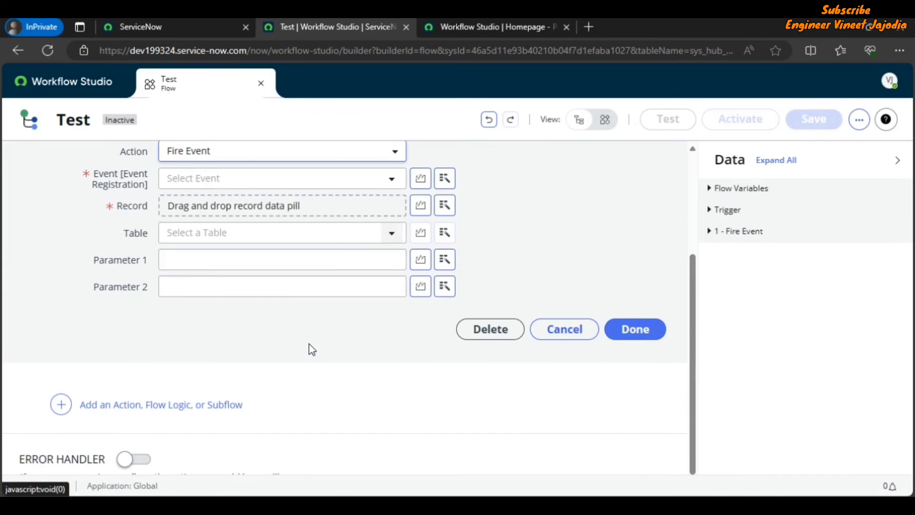
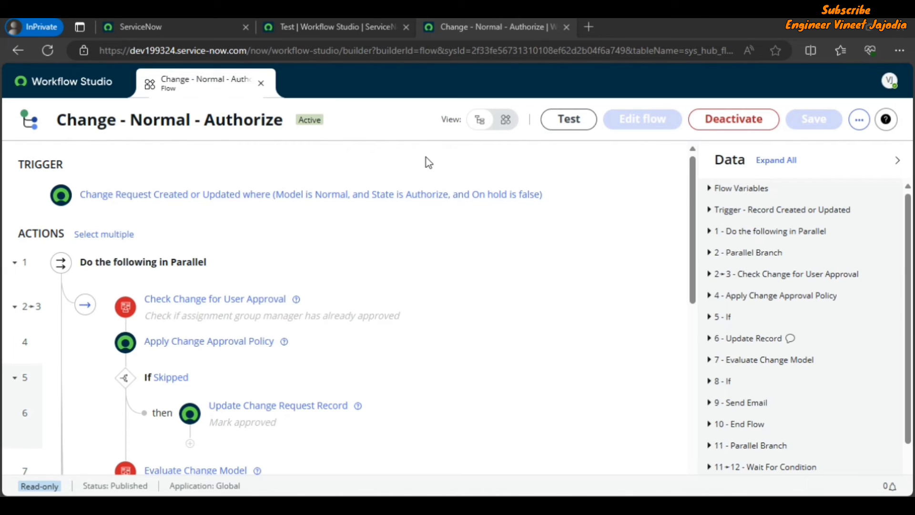
- Show the Change - Normal - Authorize flow as a diagram and examine its trigger and parallel branches
{"action": "left_click", "coordinate": [505, 121]}
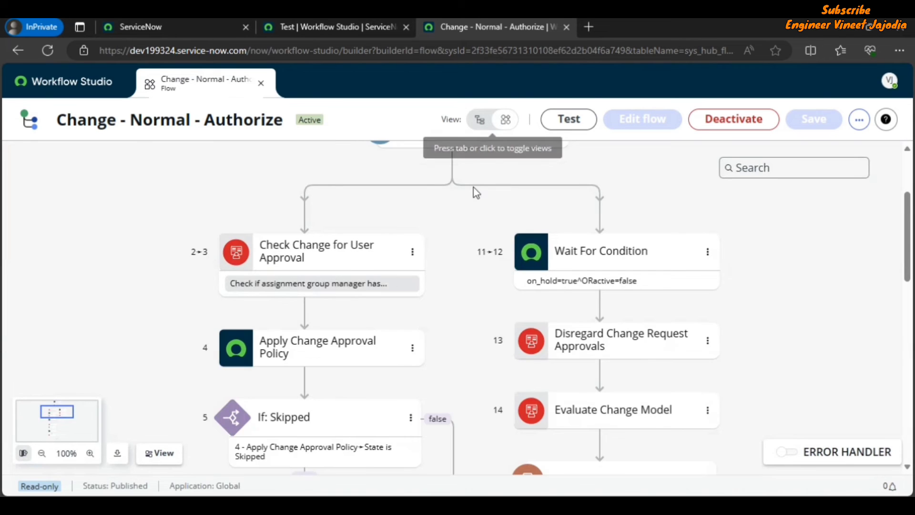
{"action": "scroll", "coordinate": [550, 242], "scroll_direction": "up", "scroll_amount": 1}
{"action": "scroll", "coordinate": [551, 241], "scroll_direction": "up", "scroll_amount": 1}
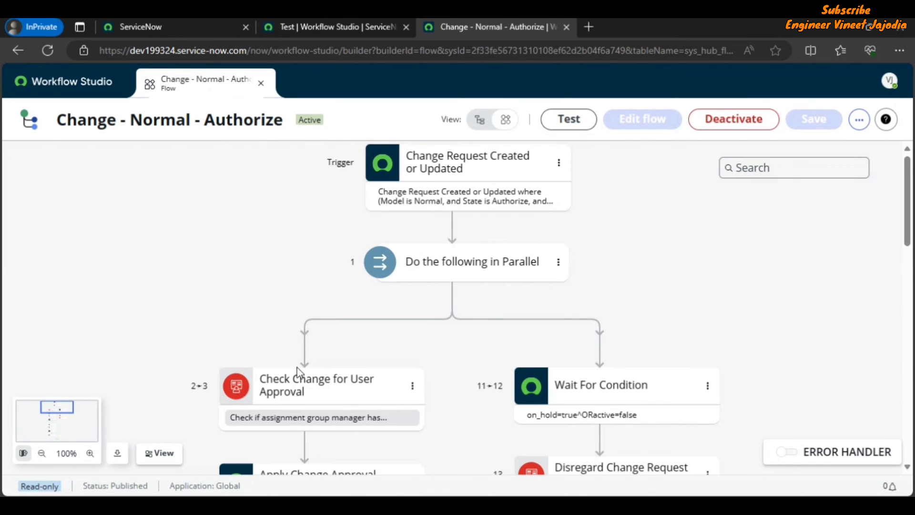
{"action": "scroll", "coordinate": [298, 367], "scroll_direction": "down", "scroll_amount": 1}
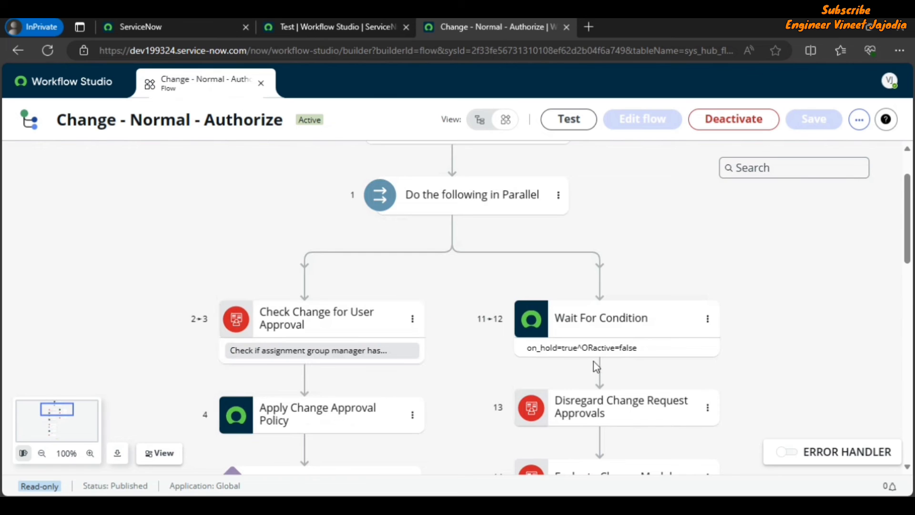
{"action": "scroll", "coordinate": [577, 369], "scroll_direction": "down", "scroll_amount": 2}
{"action": "scroll", "coordinate": [544, 371], "scroll_direction": "up", "scroll_amount": 1}
{"action": "scroll", "coordinate": [504, 372], "scroll_direction": "down", "scroll_amount": 2}
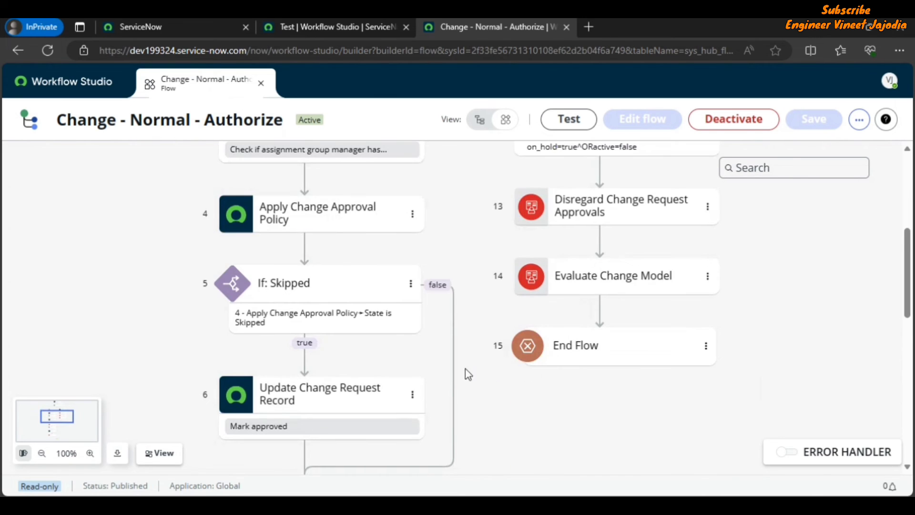
{"action": "scroll", "coordinate": [419, 363], "scroll_direction": "down", "scroll_amount": 1}
{"action": "scroll", "coordinate": [476, 340], "scroll_direction": "up", "scroll_amount": 1}
{"action": "scroll", "coordinate": [477, 340], "scroll_direction": "up", "scroll_amount": 1}
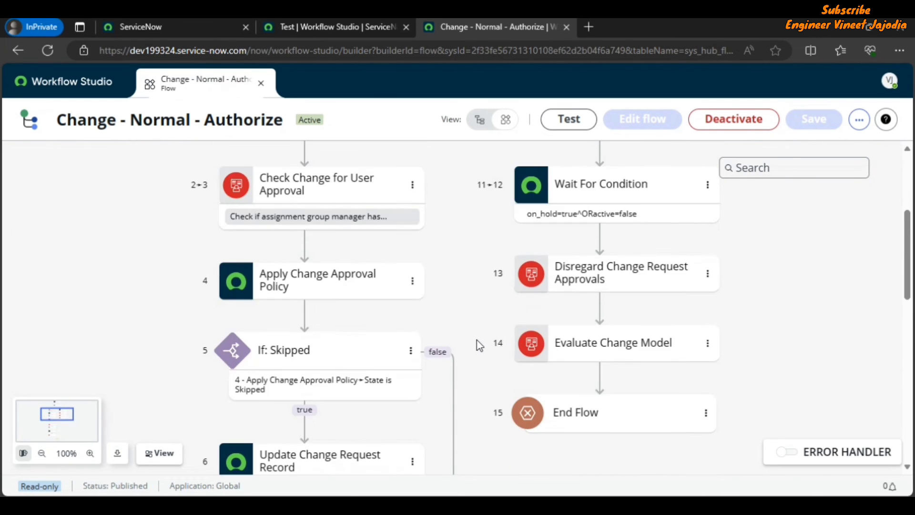
{"action": "scroll", "coordinate": [477, 339], "scroll_direction": "down", "scroll_amount": 1}
{"action": "scroll", "coordinate": [479, 333], "scroll_direction": "up", "scroll_amount": 3}
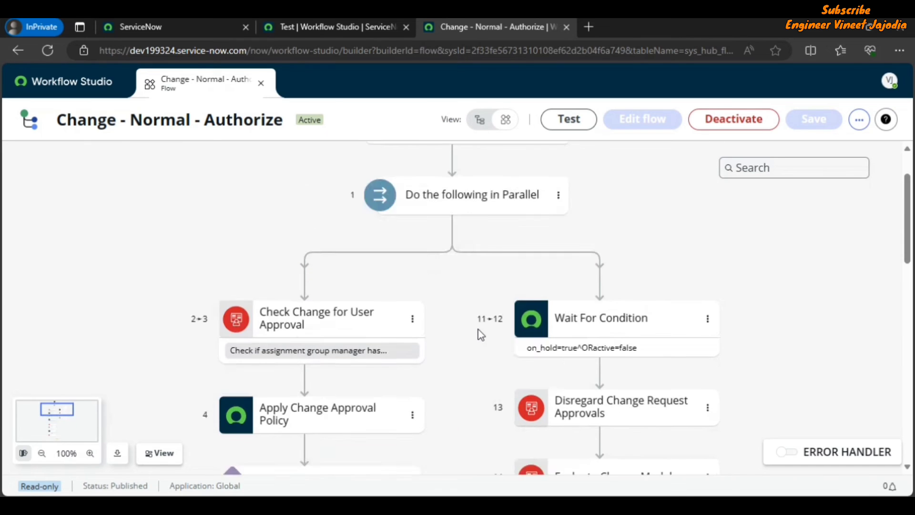
{"action": "scroll", "coordinate": [480, 333], "scroll_direction": "down", "scroll_amount": 1}
{"action": "scroll", "coordinate": [478, 333], "scroll_direction": "up", "scroll_amount": 2}
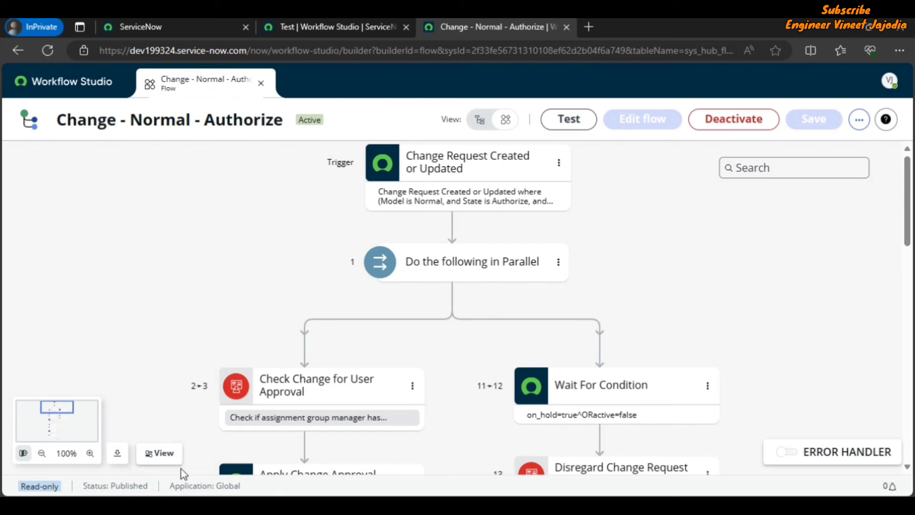
- Turn off Annotations in the diagram's display options and examine the flow steps without them
{"action": "left_click", "coordinate": [163, 459]}
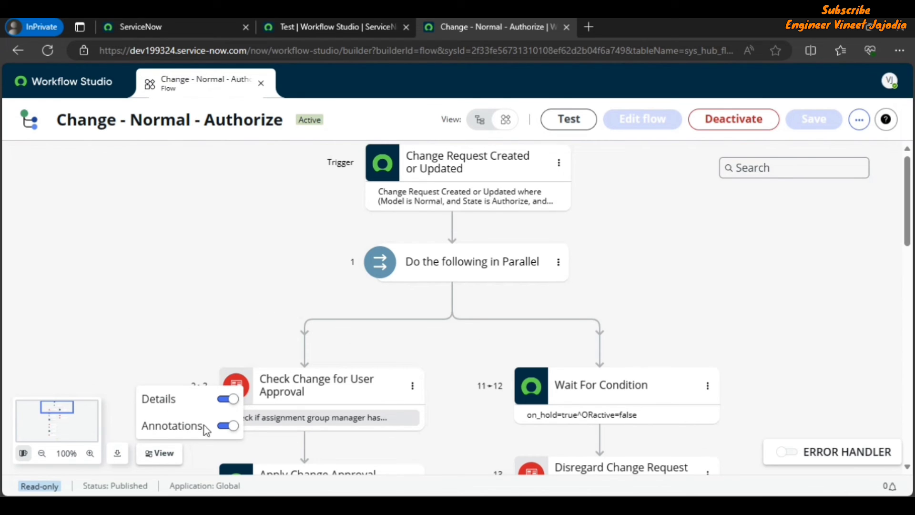
{"action": "scroll", "coordinate": [453, 406], "scroll_direction": "down", "scroll_amount": 1}
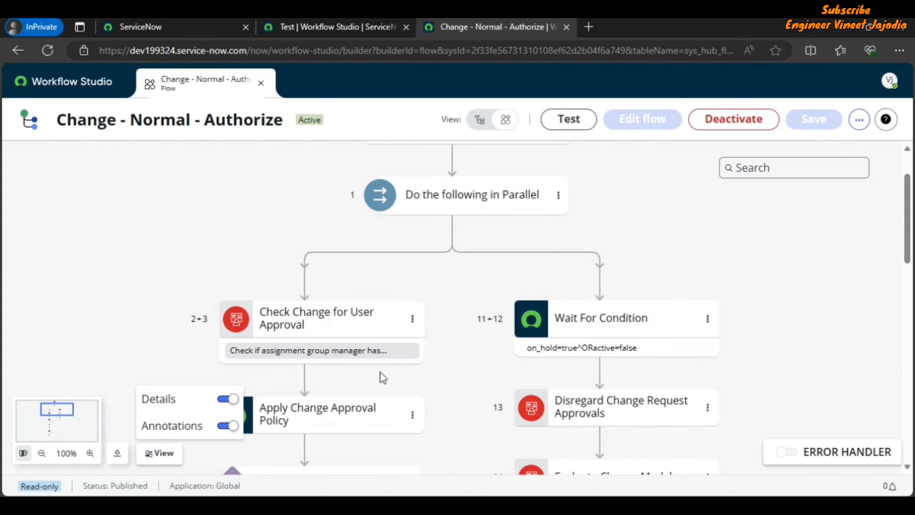
{"action": "scroll", "coordinate": [320, 307], "scroll_direction": "down", "scroll_amount": 1}
{"action": "scroll", "coordinate": [416, 313], "scroll_direction": "up", "scroll_amount": 1}
{"action": "left_click", "coordinate": [227, 426]}
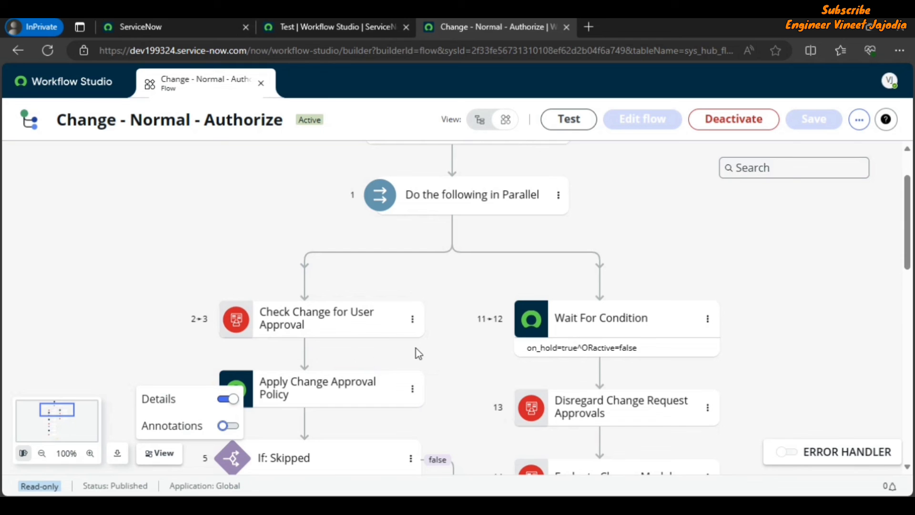
{"action": "scroll", "coordinate": [443, 342], "scroll_direction": "down", "scroll_amount": 5}
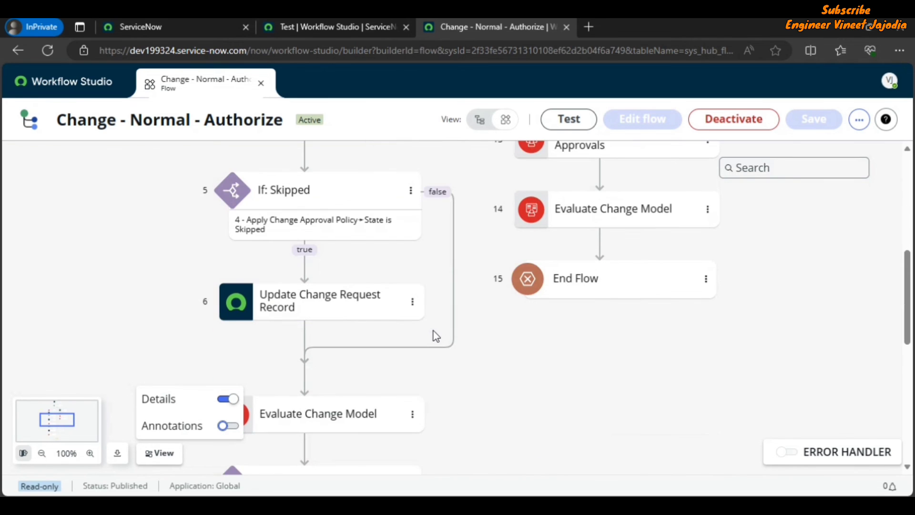
{"action": "scroll", "coordinate": [360, 332], "scroll_direction": "down", "scroll_amount": 3}
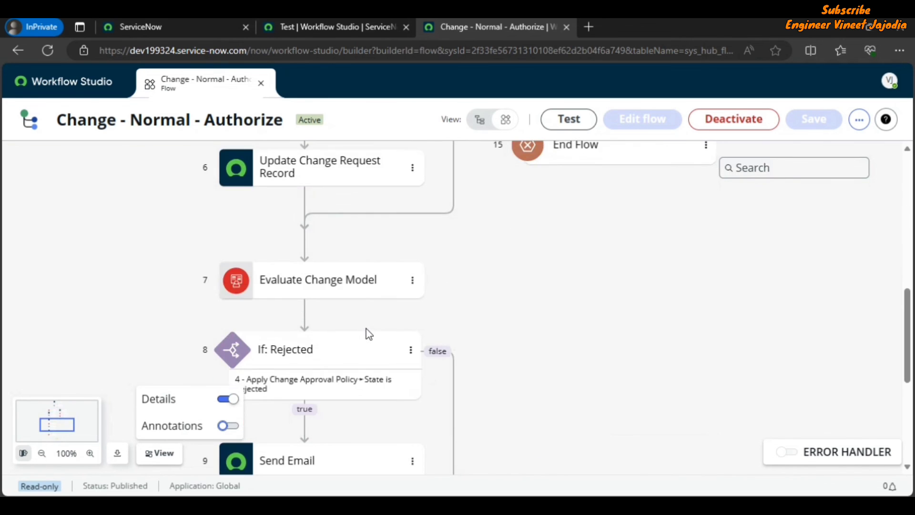
{"action": "scroll", "coordinate": [559, 323], "scroll_direction": "up", "scroll_amount": 5}
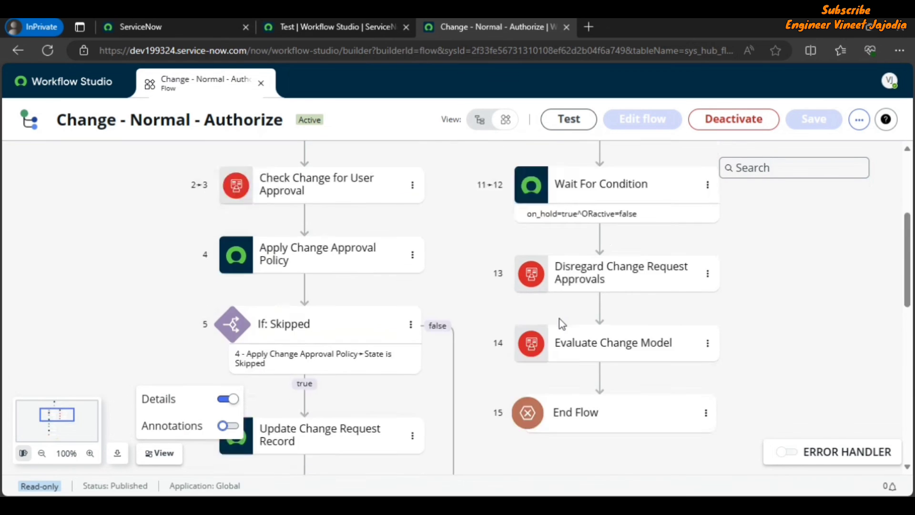
{"action": "scroll", "coordinate": [559, 322], "scroll_direction": "down", "scroll_amount": 1}
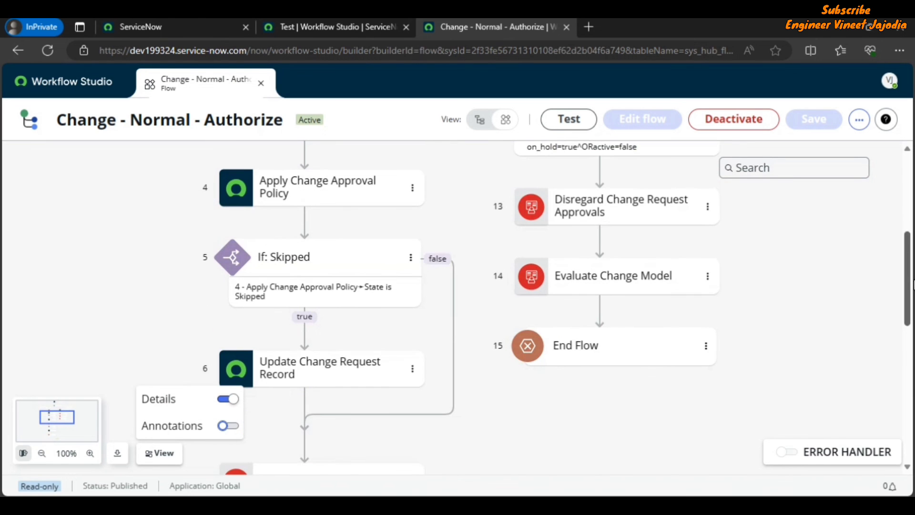
{"action": "scroll", "coordinate": [908, 294], "scroll_direction": "up", "scroll_amount": 5}
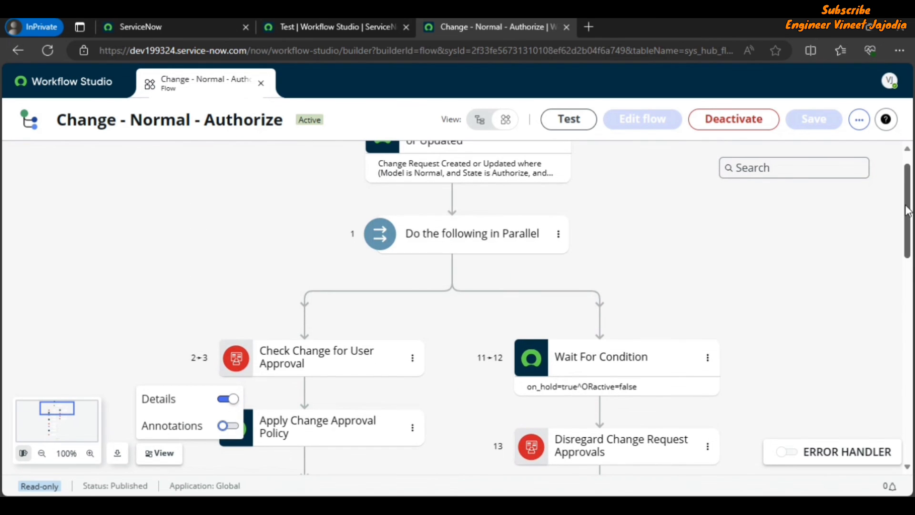
{"action": "scroll", "coordinate": [477, 241], "scroll_direction": "down", "scroll_amount": 5}
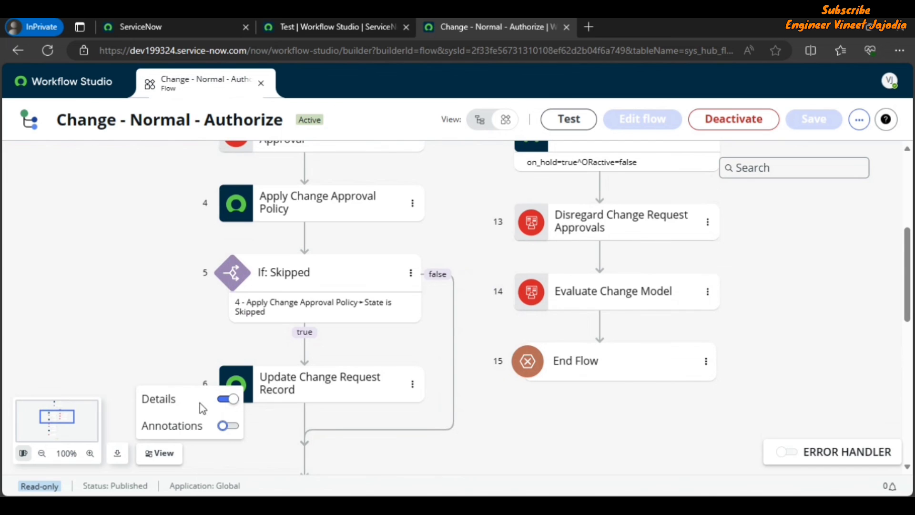
- Turn off Details for the diagram's steps, and turn both Details and Annotations back on
{"action": "left_click", "coordinate": [225, 399]}
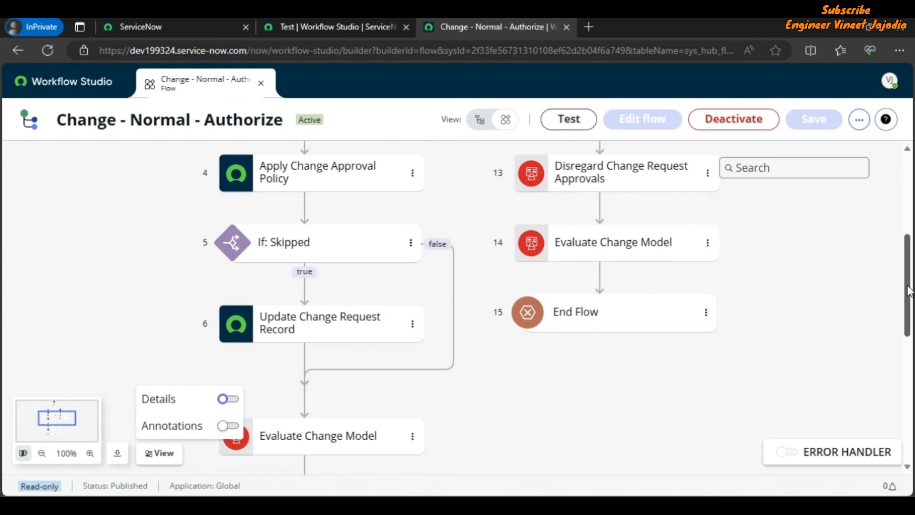
{"action": "left_click_drag", "start_coordinate": [907, 281], "coordinate": [907, 193]}
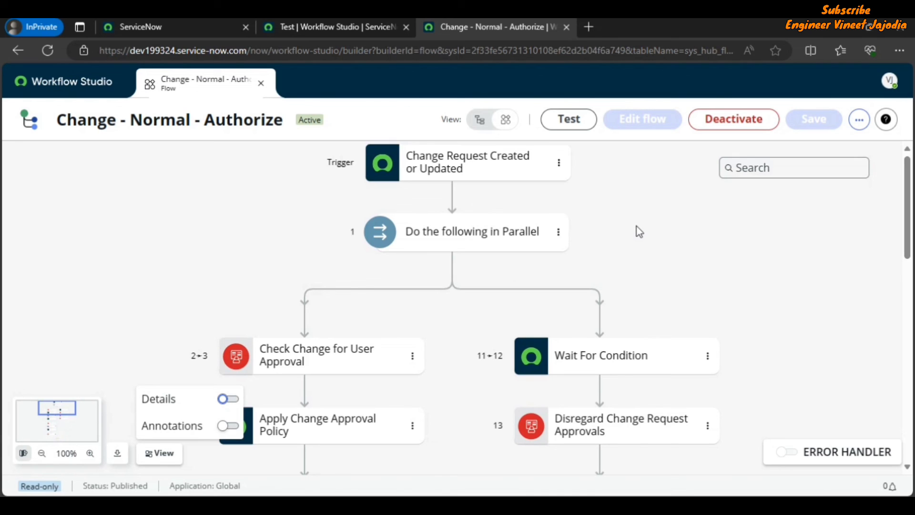
{"action": "left_click", "coordinate": [227, 399]}
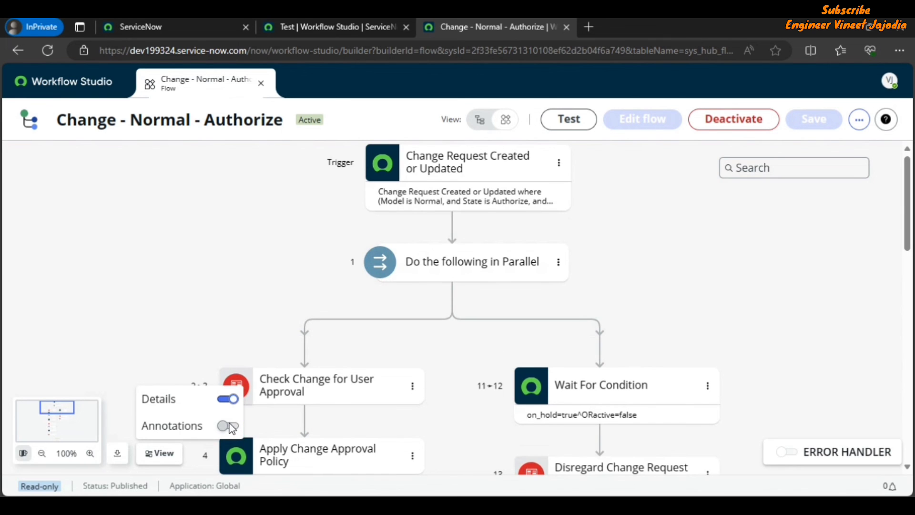
{"action": "left_click", "coordinate": [231, 426]}
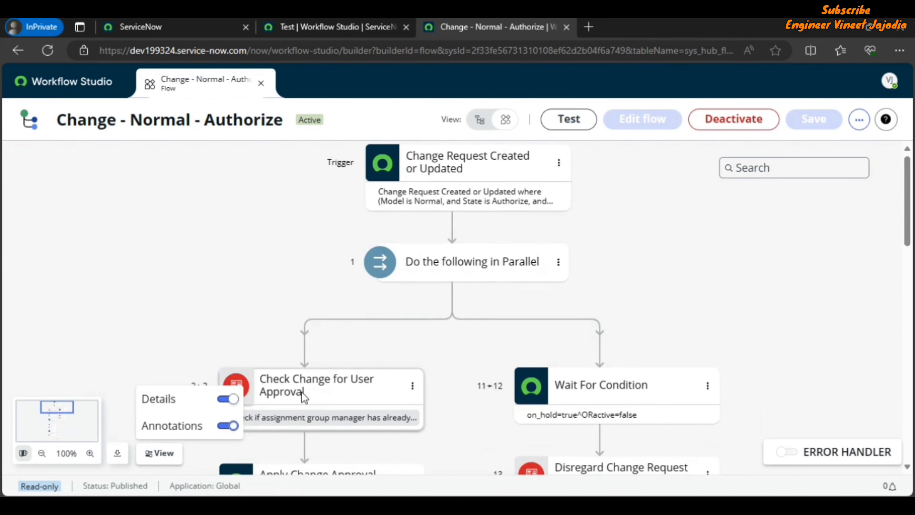
{"action": "scroll", "coordinate": [438, 348], "scroll_direction": "down", "scroll_amount": 5}
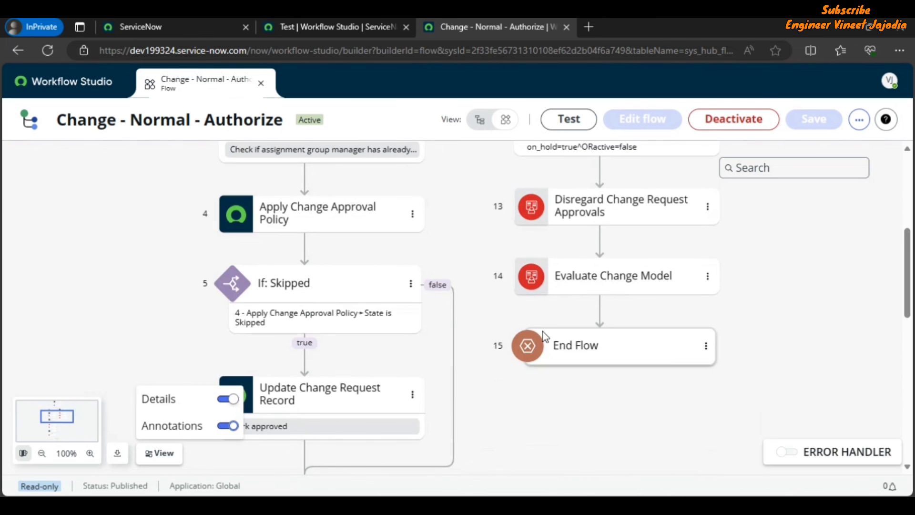
{"action": "scroll", "coordinate": [451, 224], "scroll_direction": "up", "scroll_amount": 3}
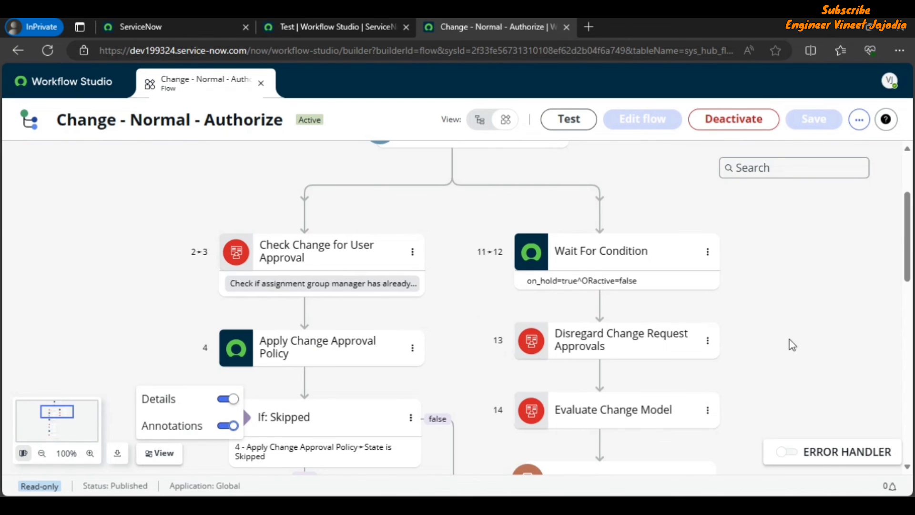